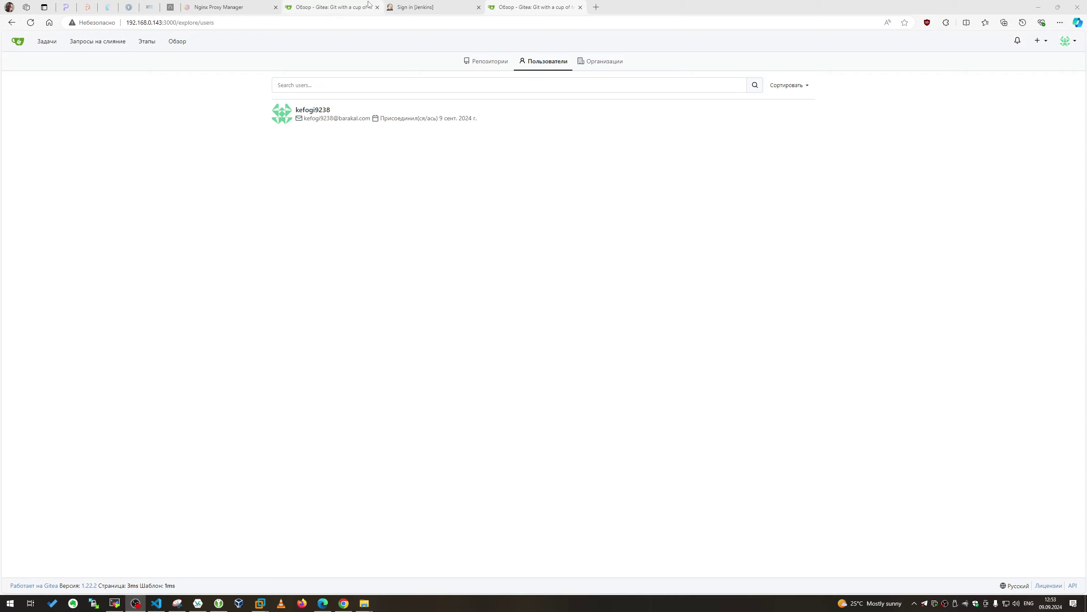
# Open the still-empty Proxy Hosts list from the Nginx Proxy Manager dashboard
pyautogui.click(367, 7)
pyautogui.click(259, 5)
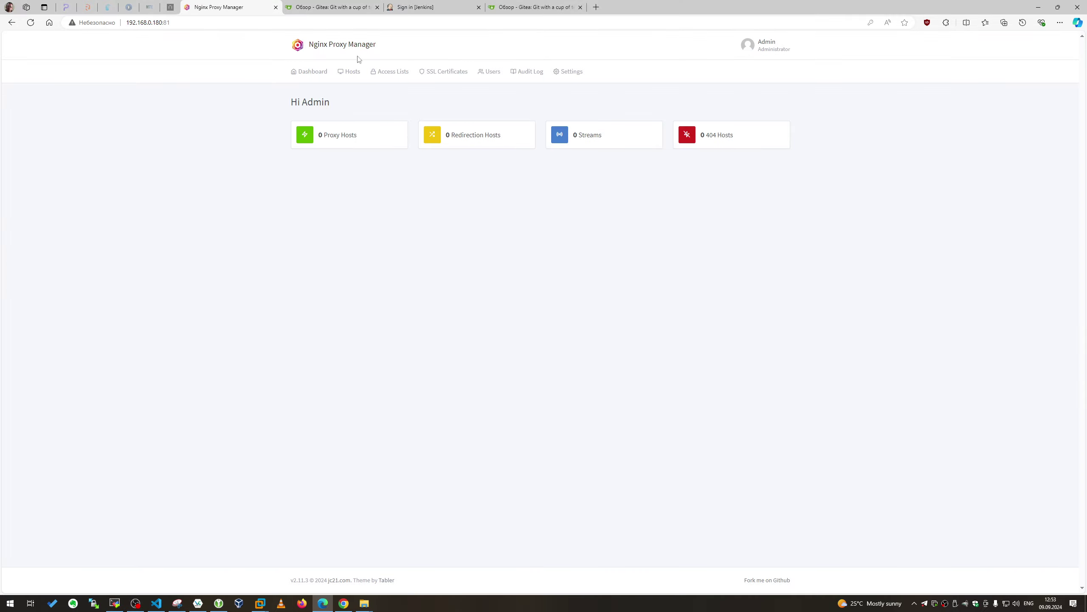
pyautogui.click(343, 136)
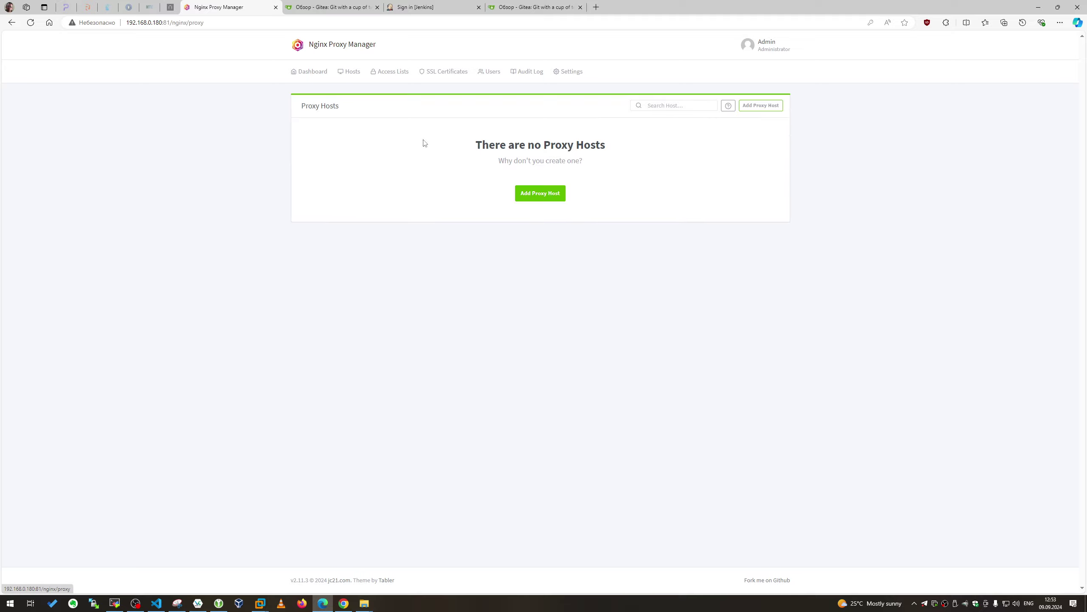
# Add a new proxy host with the domain name jcis.duckdns.org
pyautogui.click(548, 195)
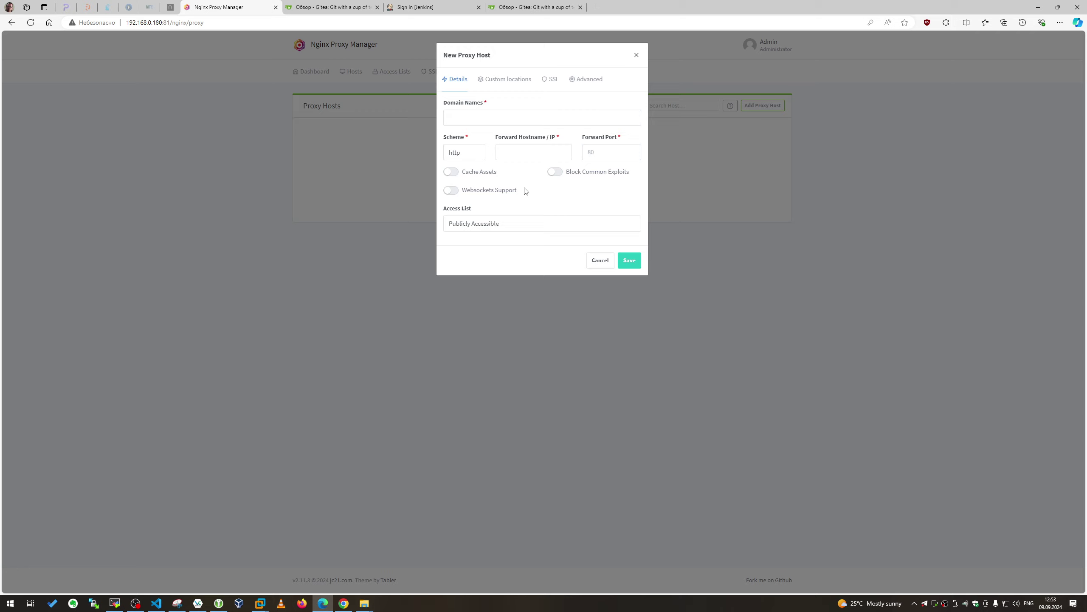
pyautogui.click(504, 119)
pyautogui.write('https://jcis.duckdns.org/')
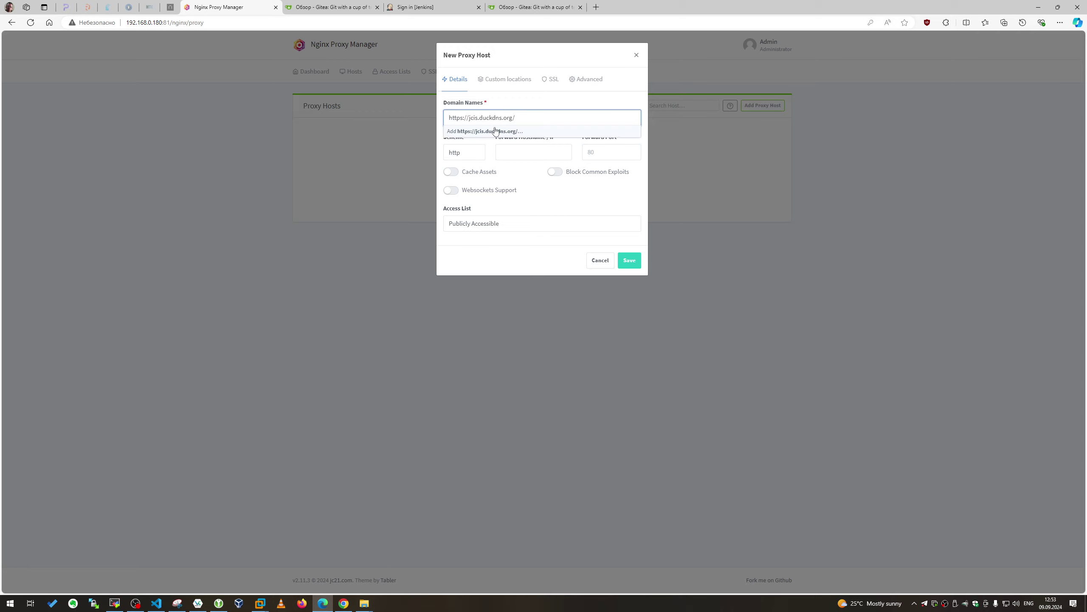
pyautogui.moveTo(469, 118); pyautogui.dragTo(438, 121)
pyautogui.hotkey('ctrl', 'a')
pyautogui.press('BackSpace')
pyautogui.write('https://jcis.duckdns.org/')
pyautogui.press('BackSpace')
pyautogui.press('BackSpace')
pyautogui.press('BackSpace')
pyautogui.press('BackSpace')
pyautogui.press('BackSpace')
pyautogui.press('BackSpace')
pyautogui.press('BackSpace')
pyautogui.press('BackSpace')
pyautogui.click(480, 133)
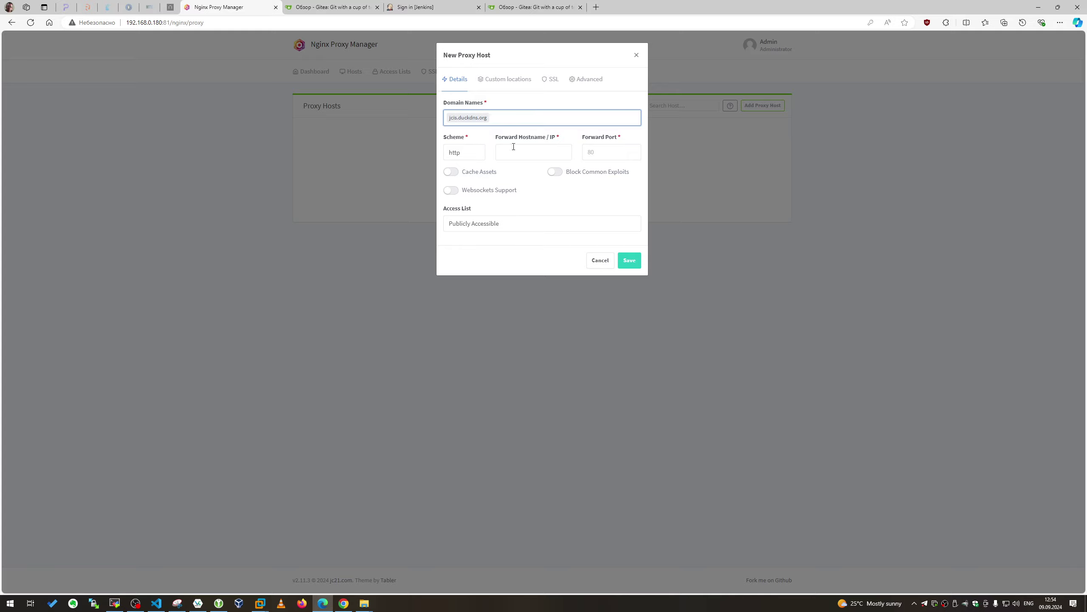
# Forward the host to 192.168.0.180 port 8080, the address copied from the Jenkins tab
pyautogui.click(424, 7)
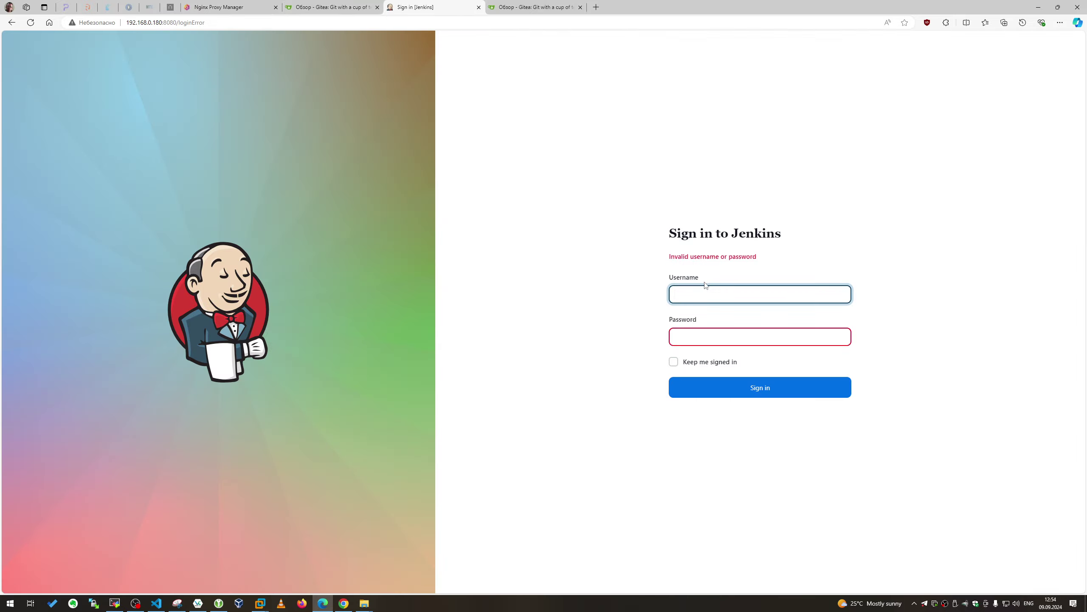
pyautogui.moveTo(176, 22); pyautogui.dragTo(125, 22)
pyautogui.hotkey('ctrl', 'c')
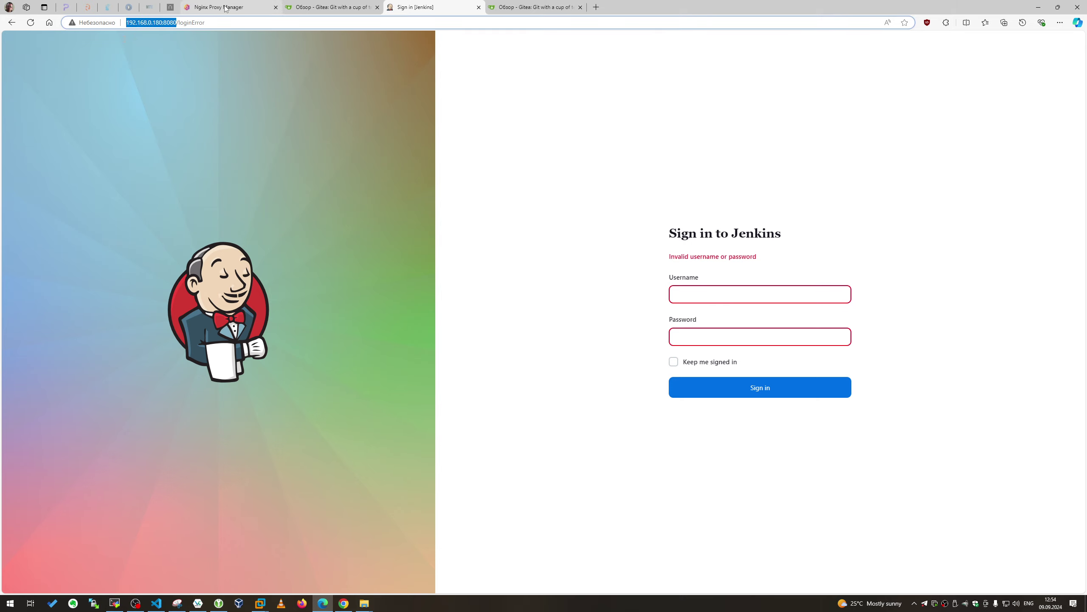
pyautogui.click(225, 8)
pyautogui.click(544, 154)
pyautogui.hotkey('ctrl', 'v')
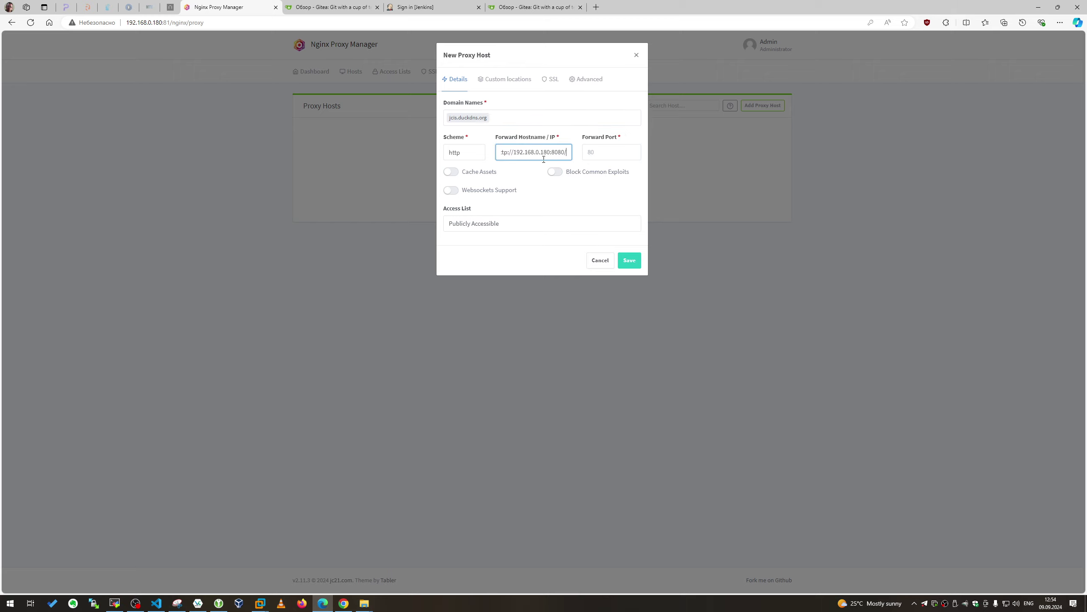
pyautogui.doubleClick(559, 152)
pyautogui.hotkey('ctrl', 'x')
pyautogui.click(612, 156)
pyautogui.hotkey('ctrl', 'v')
pyautogui.click(556, 152)
pyautogui.press('BackSpace')
pyautogui.press('BackSpace')
pyautogui.click(501, 175)
pyautogui.moveTo(518, 152); pyautogui.dragTo(499, 152)
pyautogui.press('BackSpace')
# Enable asset caching, websockets and exploit blocking, keeping the host publicly accessible
pyautogui.click(471, 176)
pyautogui.click(479, 191)
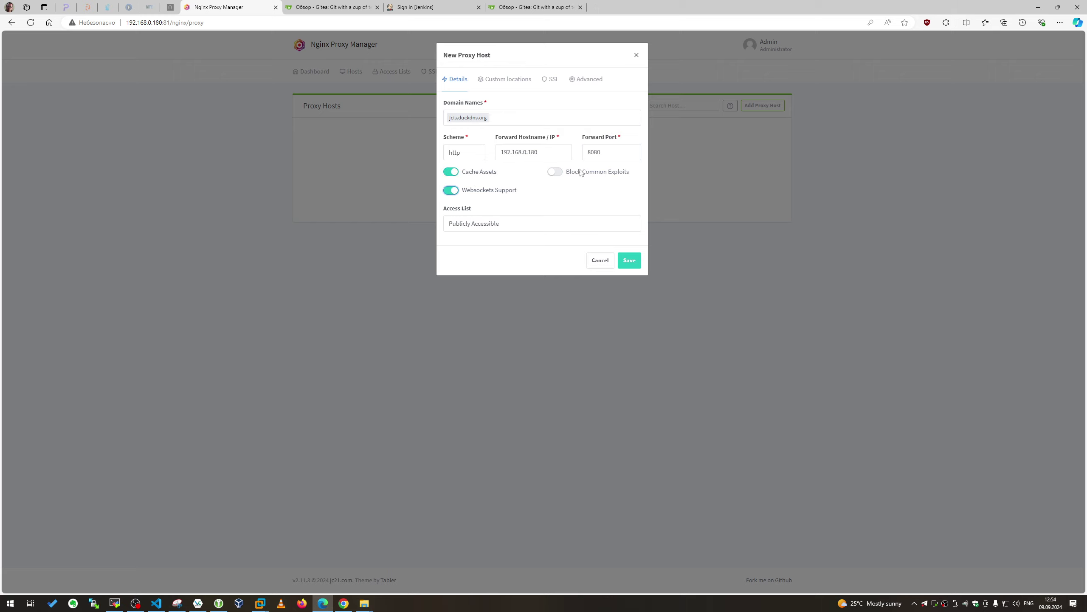
pyautogui.click(581, 173)
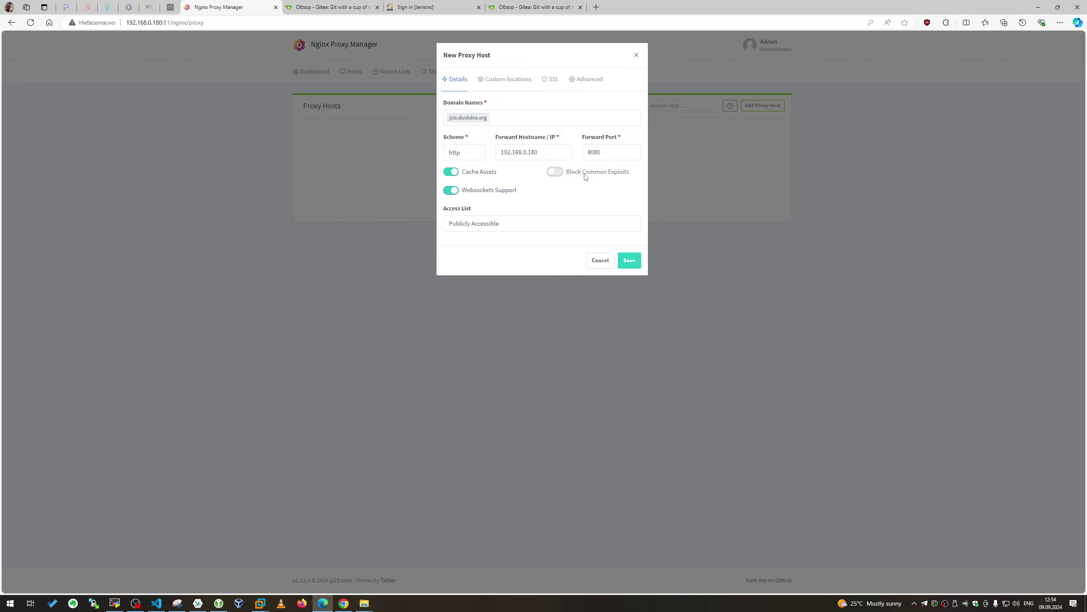
pyautogui.click(486, 223)
pyautogui.click(492, 224)
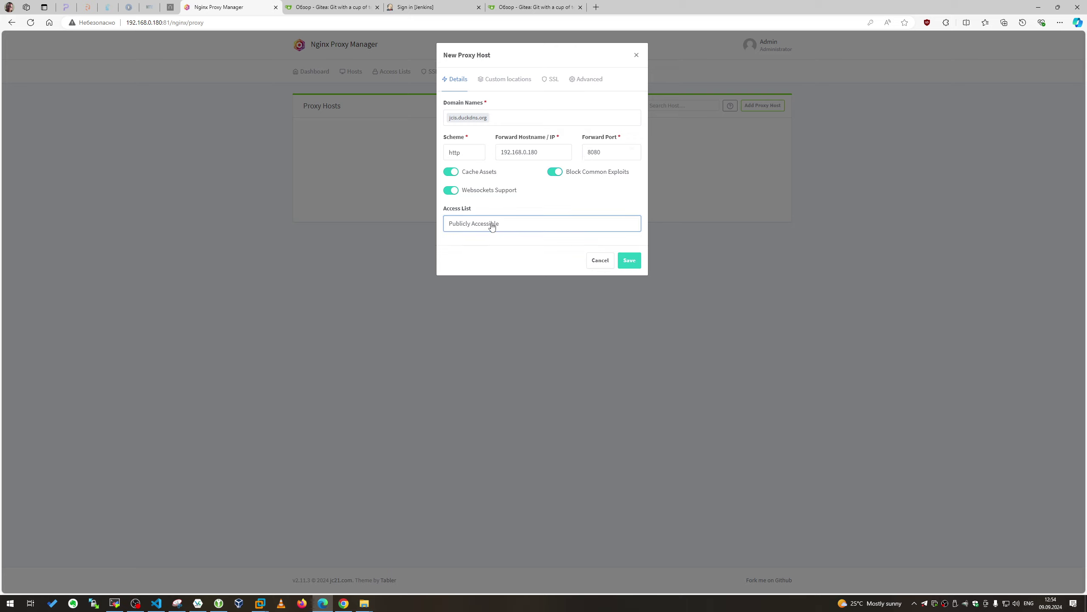
pyautogui.click(552, 80)
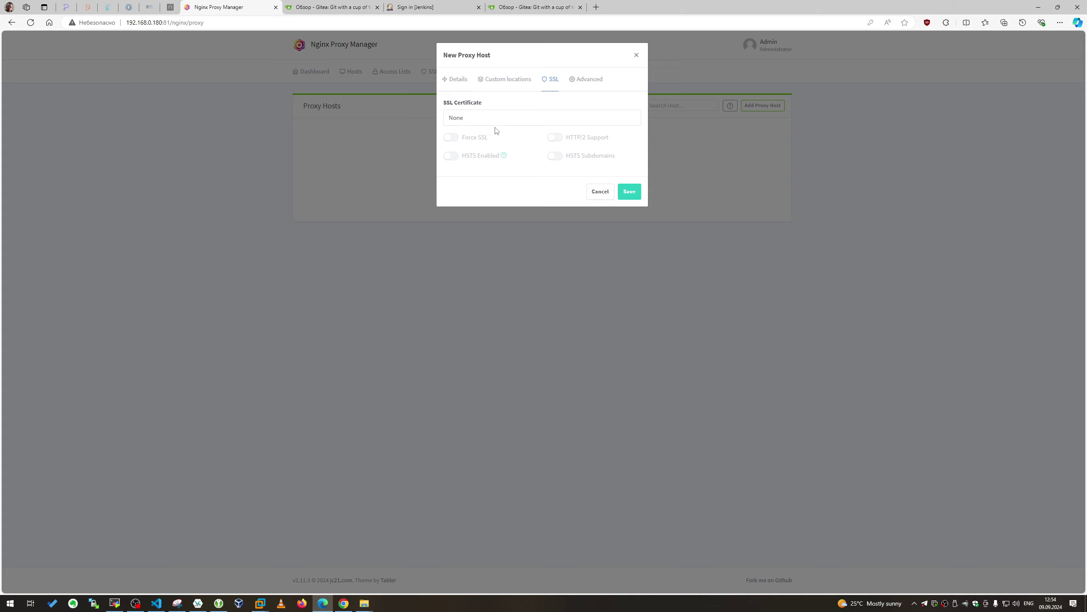
# Request a new Let's Encrypt certificate with HTTP/2 and accept the terms of service
pyautogui.click(476, 120)
pyautogui.click(498, 159)
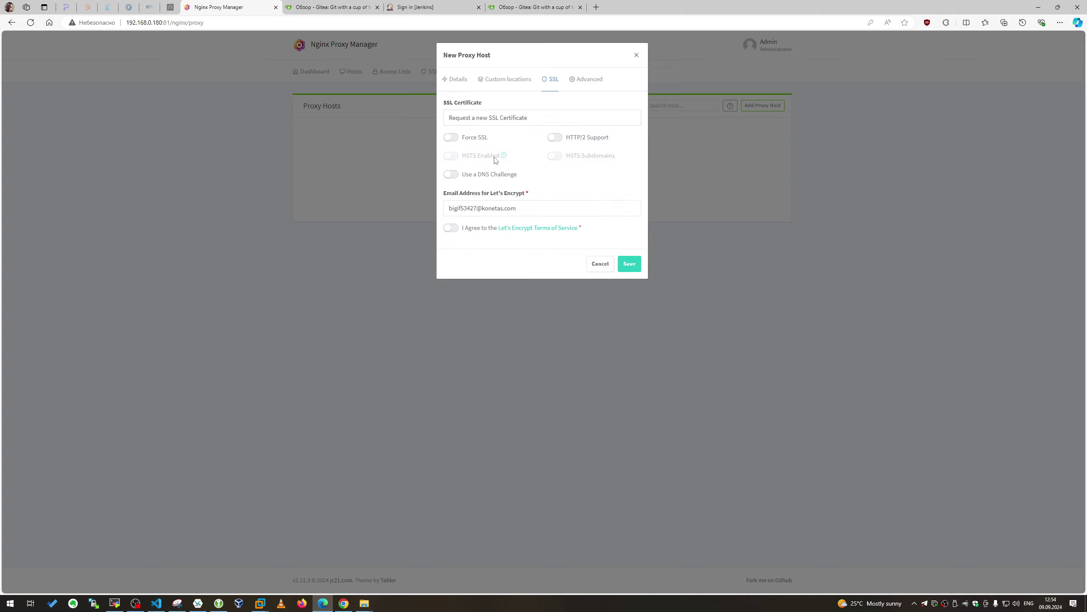
pyautogui.click(559, 140)
pyautogui.click(455, 228)
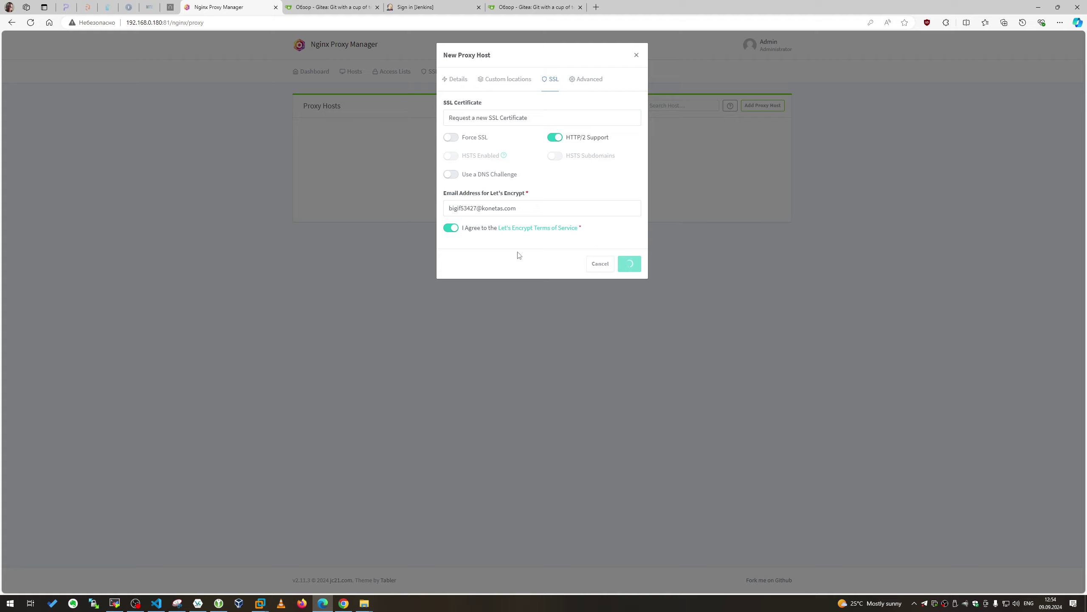
# Wait for the certificate request to finish while checking the Jenkins tab
pyautogui.click(430, 5)
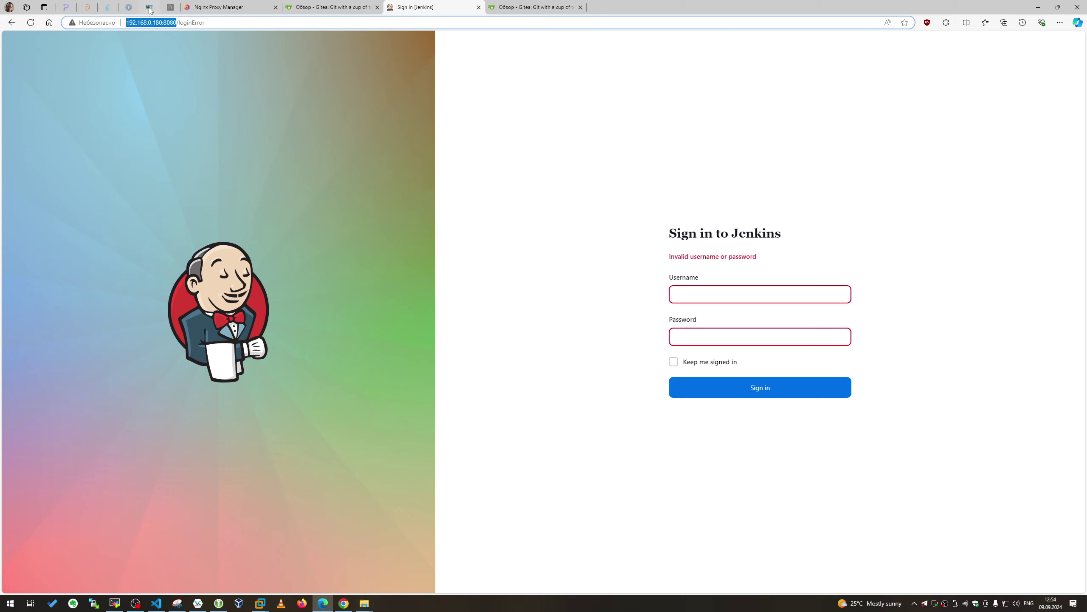
pyautogui.click(31, 22)
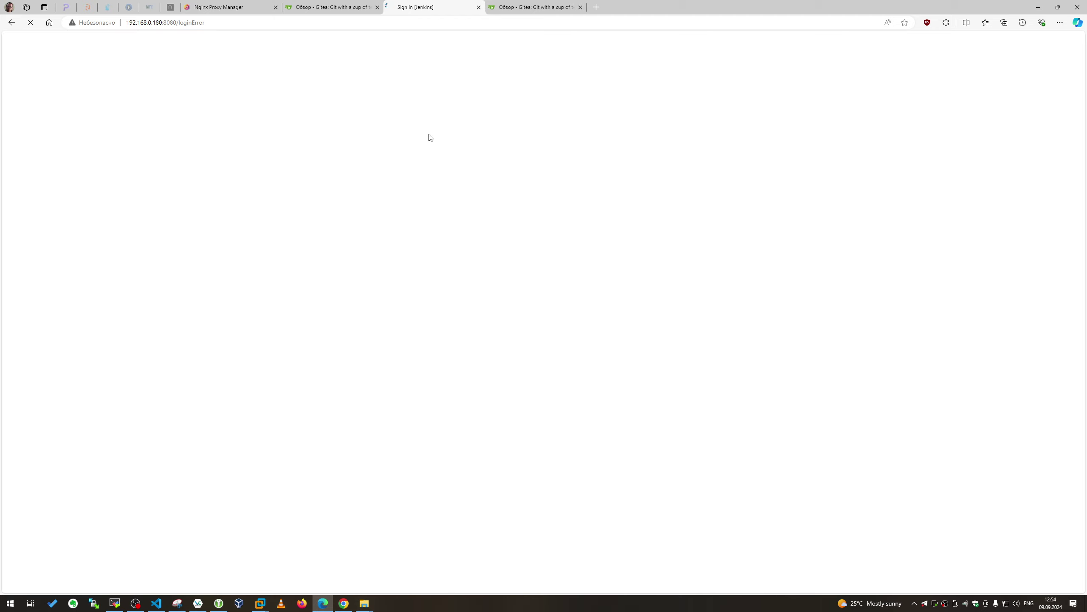
pyautogui.click(227, 8)
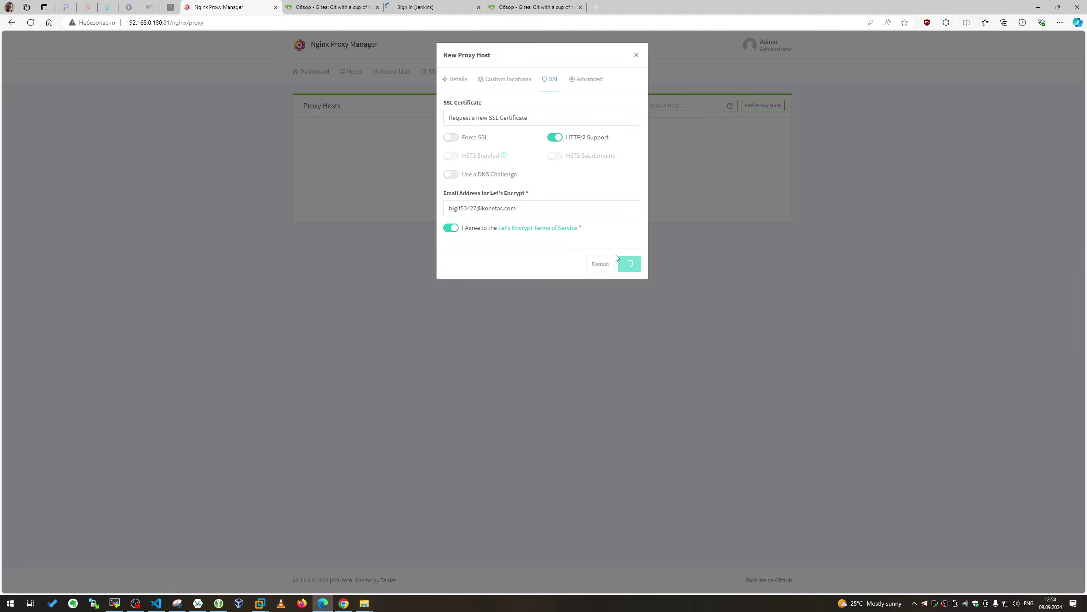
pyautogui.click(428, 3)
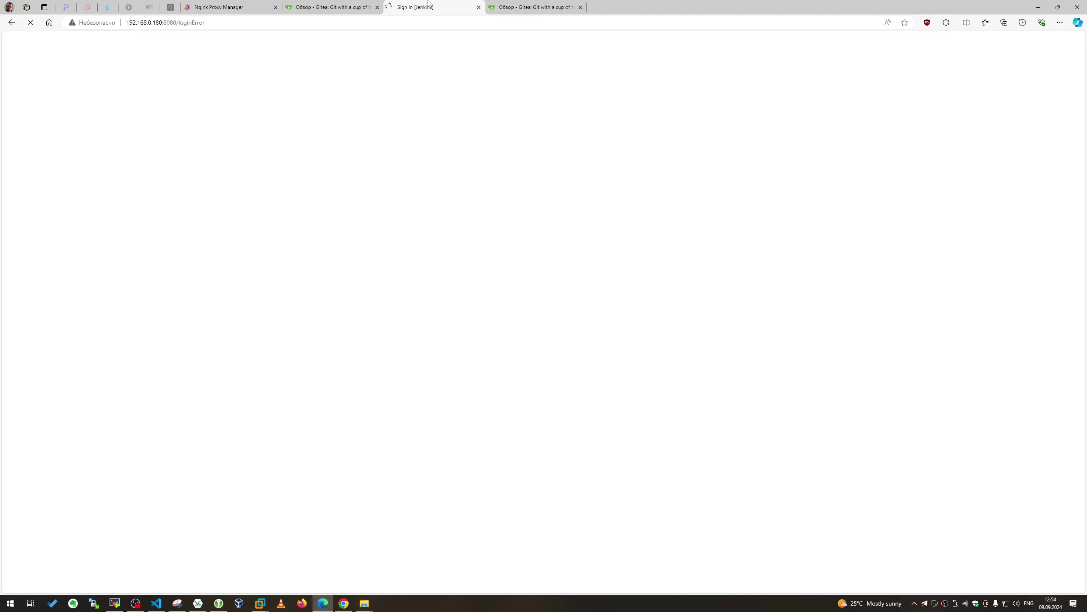
pyautogui.click(257, 7)
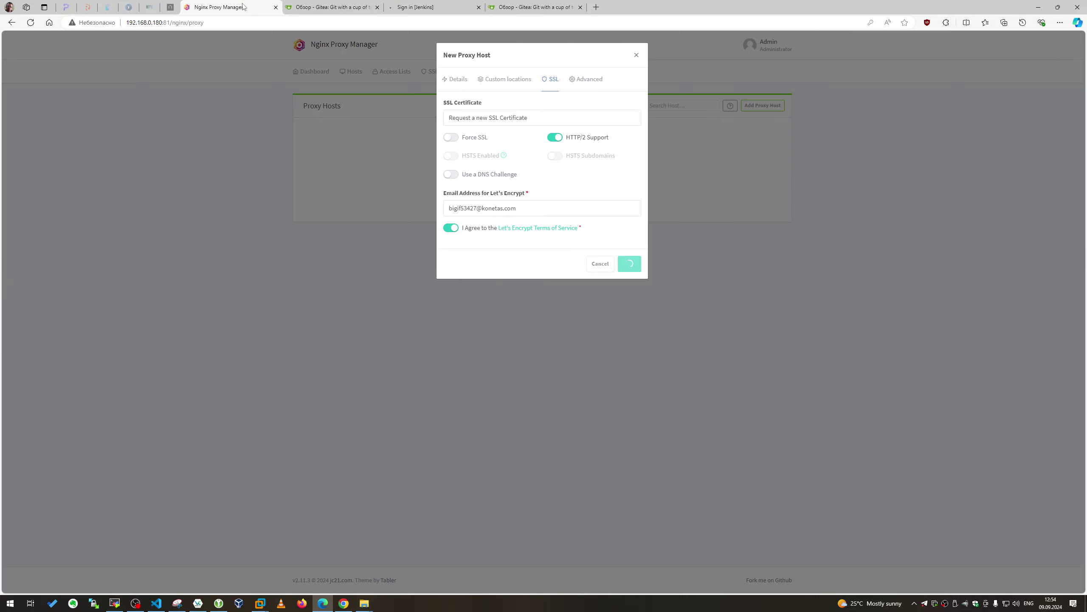
# Strip the error path from the Jenkins address and load the plain sign-in page
pyautogui.click(430, 8)
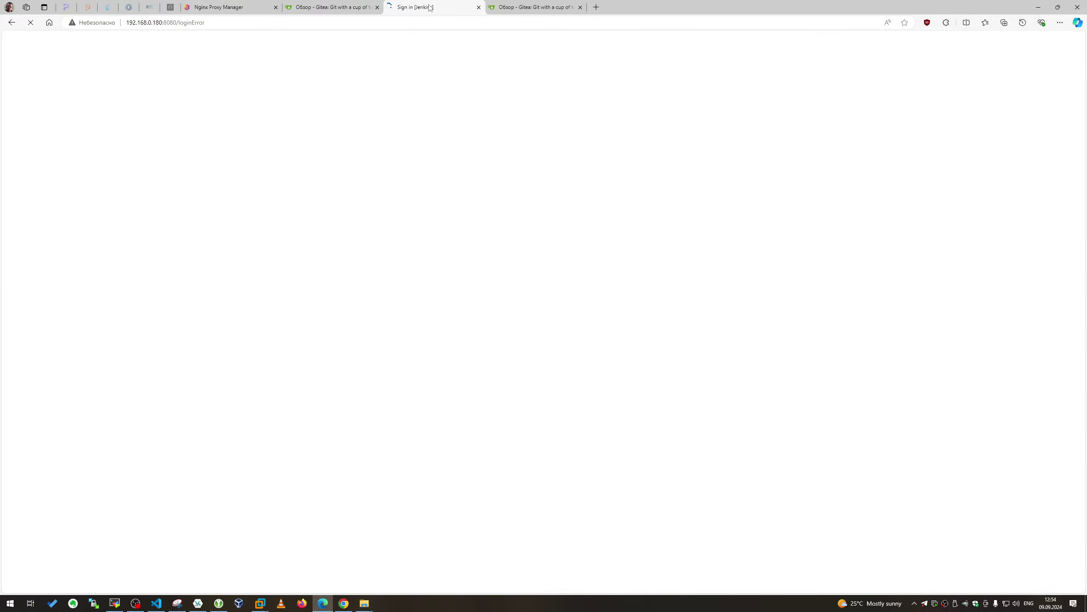
pyautogui.moveTo(221, 22); pyautogui.dragTo(180, 35)
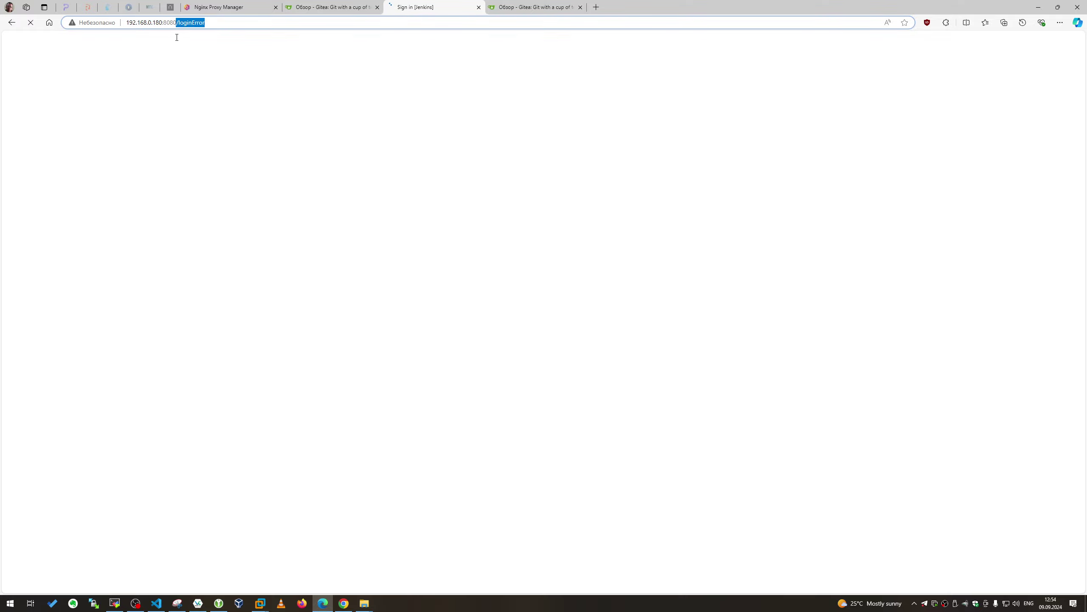
pyautogui.press('BackSpace')
pyautogui.press('Return')
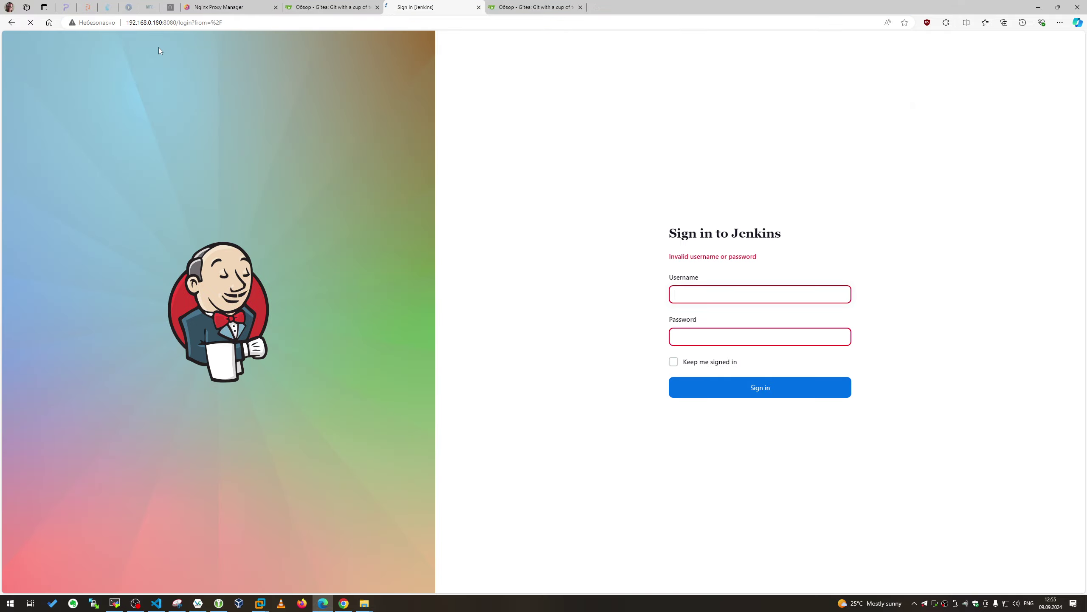
pyautogui.click(227, 7)
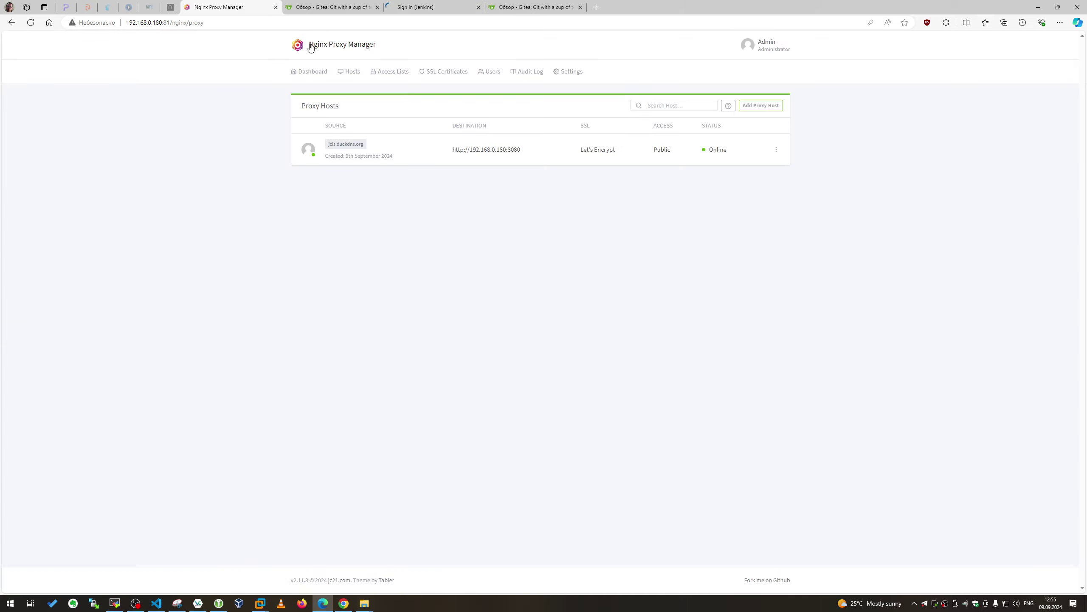
# Open jcis.duckdns.org in a new tab, close the old Jenkins tab, and view the HTTPS sign-in
pyautogui.click(346, 144)
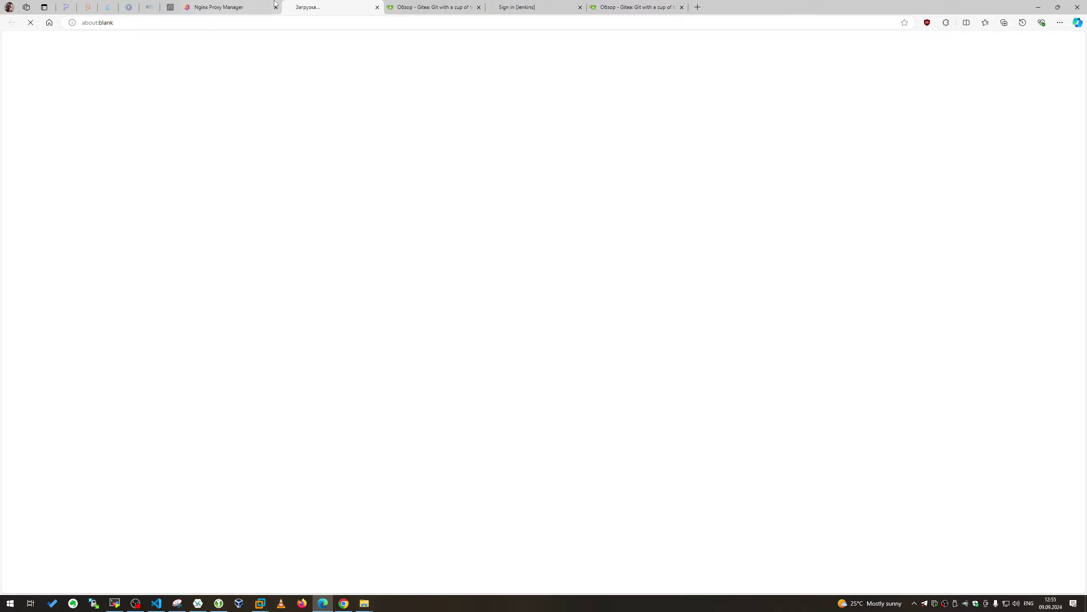
pyautogui.click(529, 5)
pyautogui.click(580, 7)
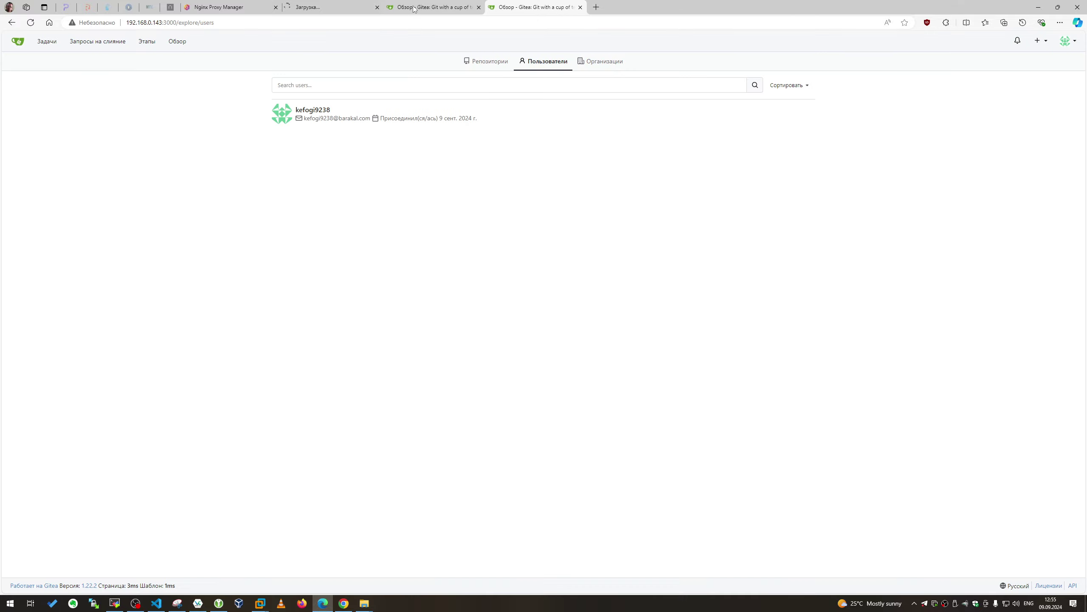
pyautogui.click(330, 7)
pyautogui.click(227, 7)
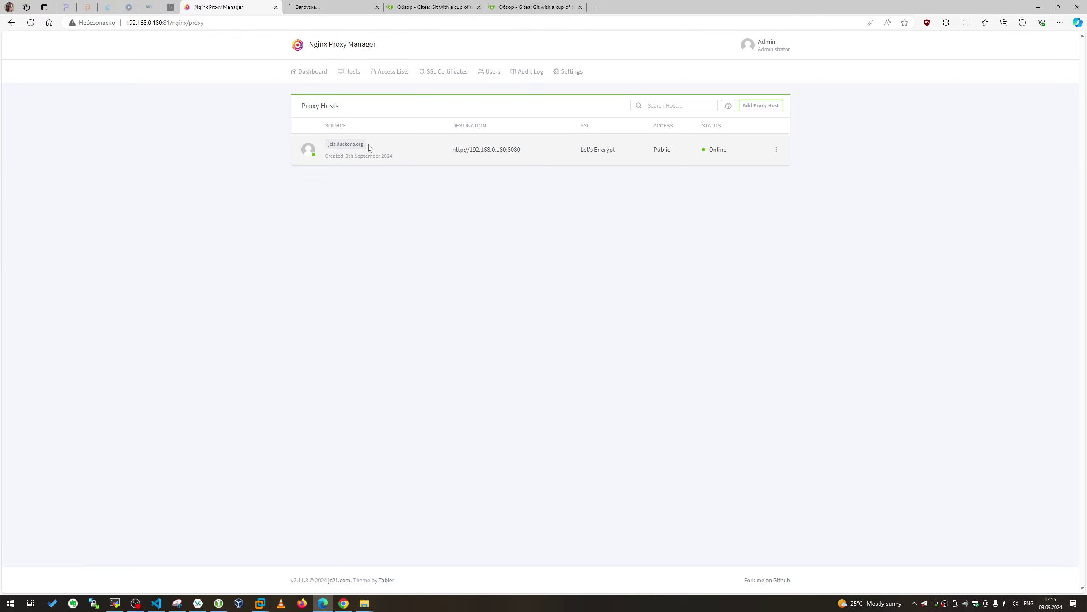
pyautogui.click(330, 7)
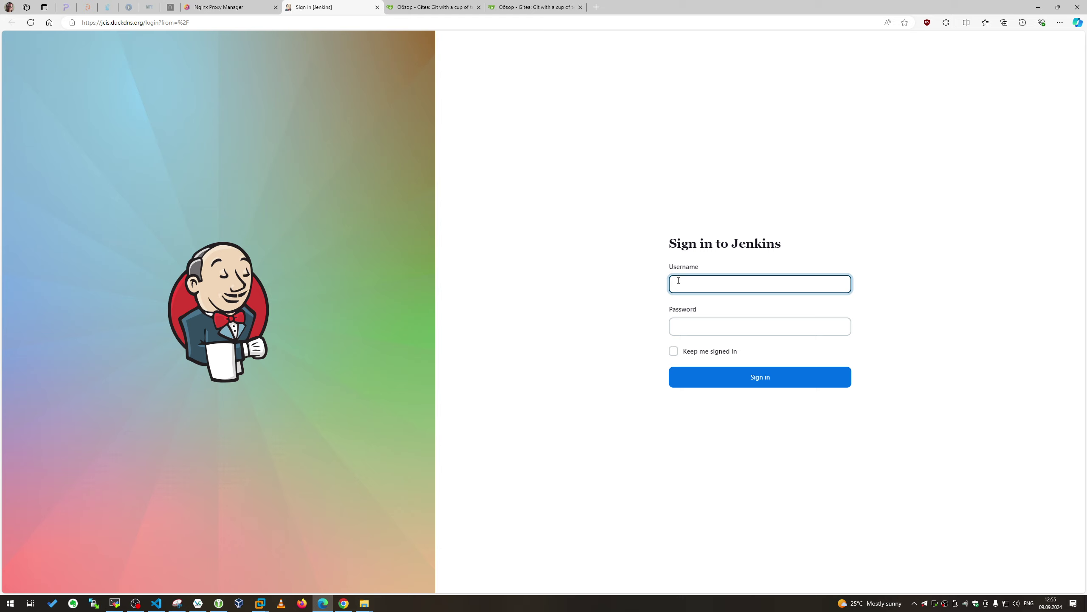
# Sign in to Jenkins with the username and password
pyautogui.write('ident')
pyautogui.press('Tab')
pyautogui.write('admin')
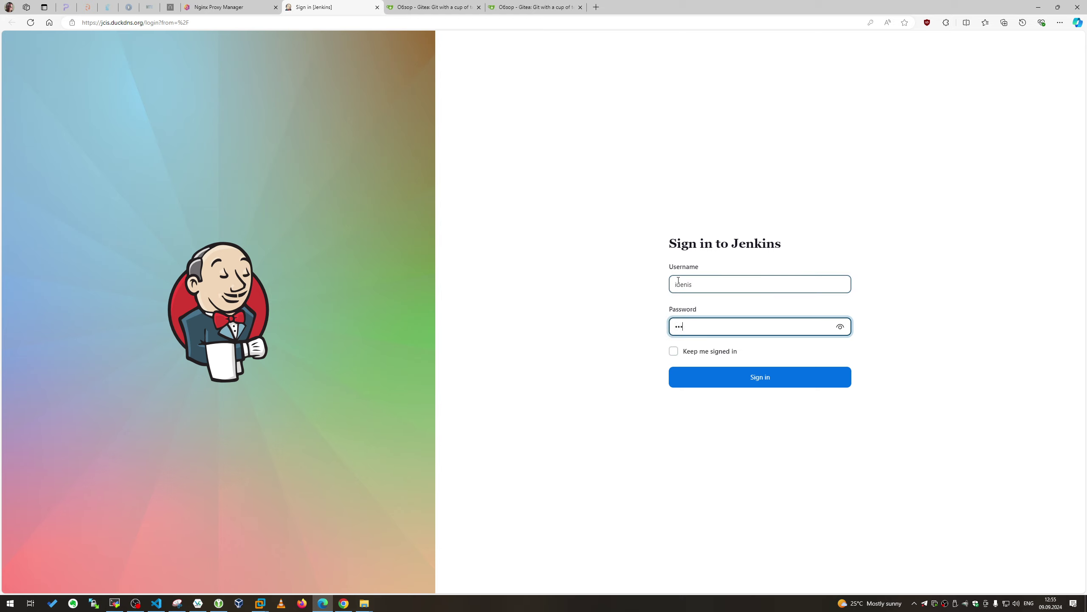
pyautogui.press('Return')
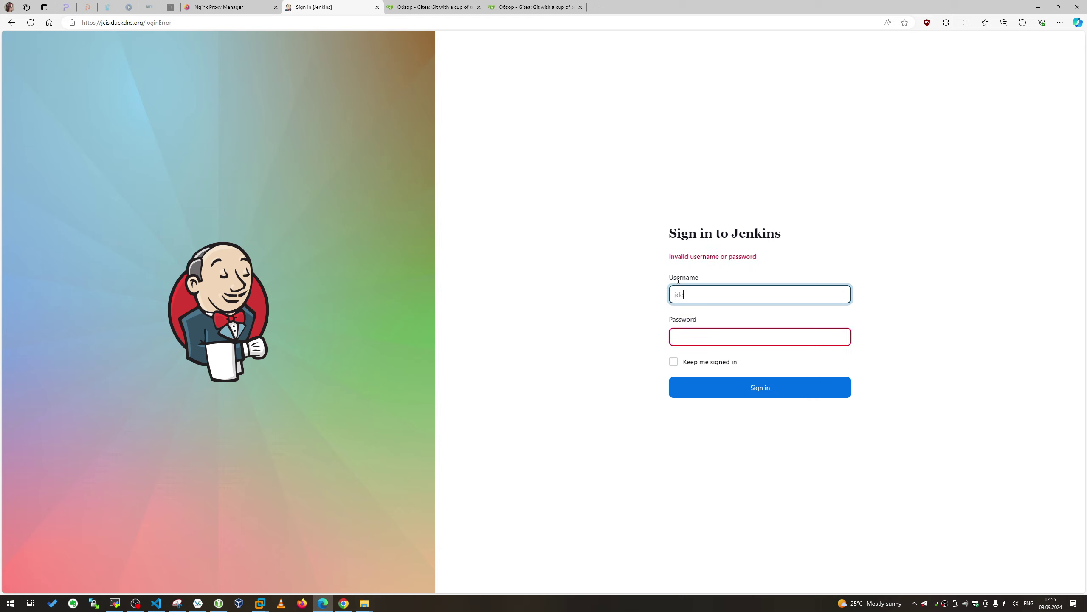
pyautogui.press('Tab')
pyautogui.write('a')
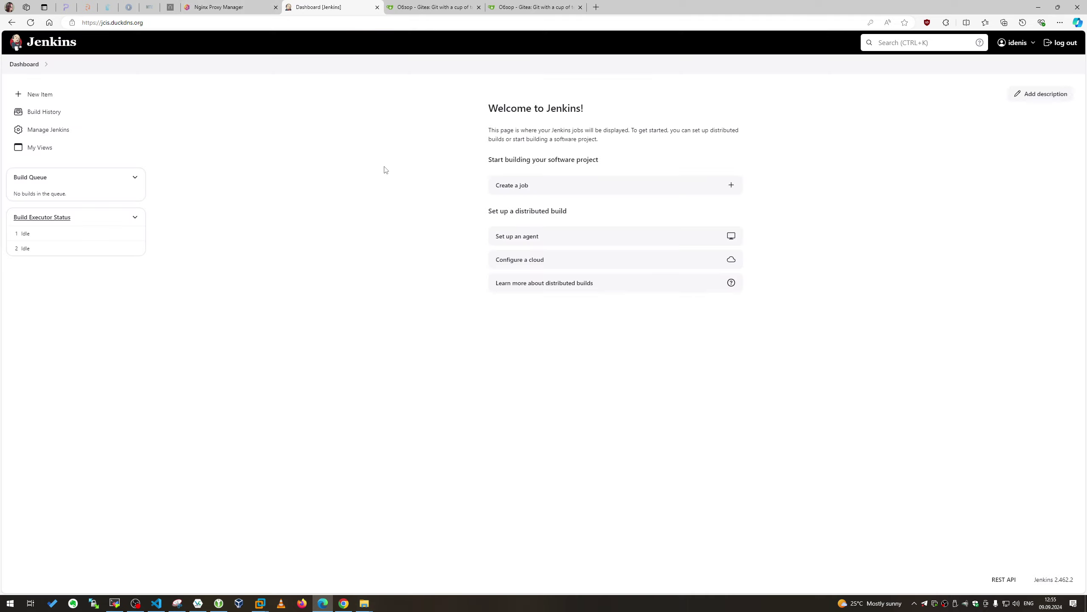
# Go from Manage Jenkins back to the dashboard and start a New Item
pyautogui.click(46, 133)
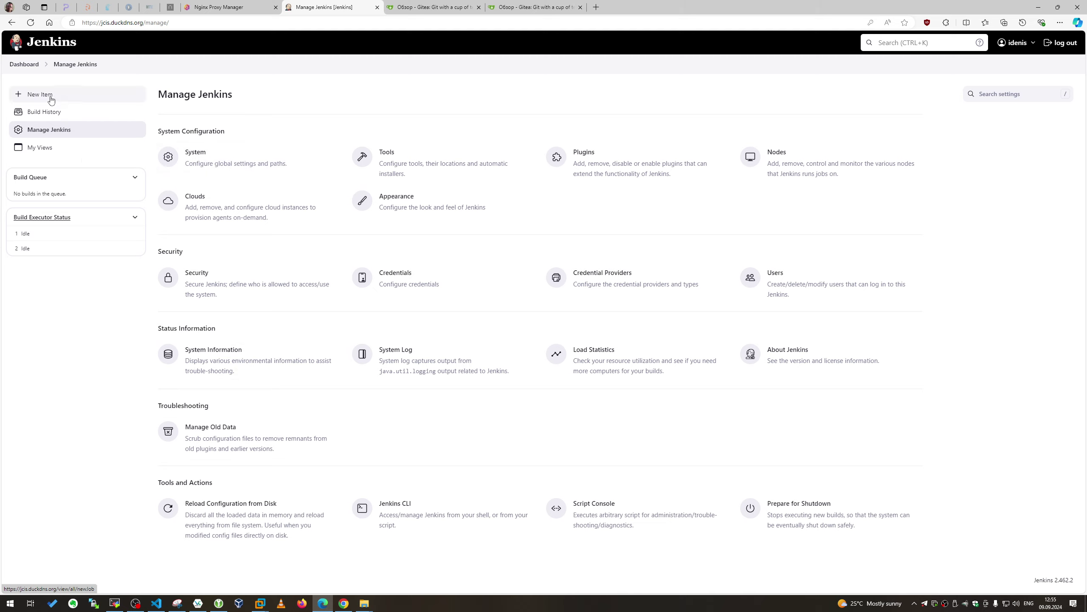
pyautogui.click(29, 65)
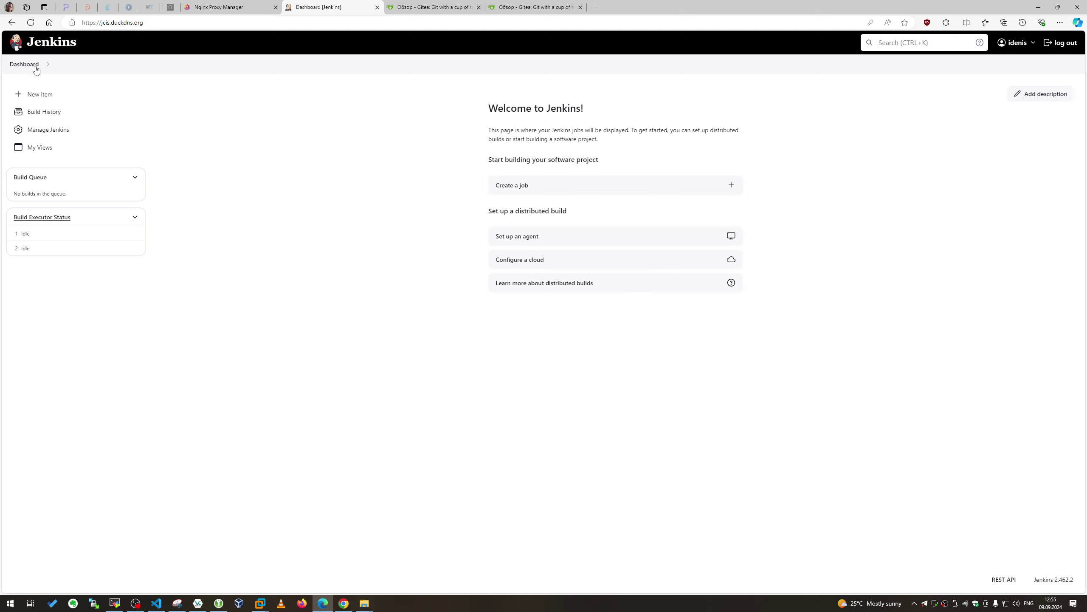
pyautogui.click(39, 95)
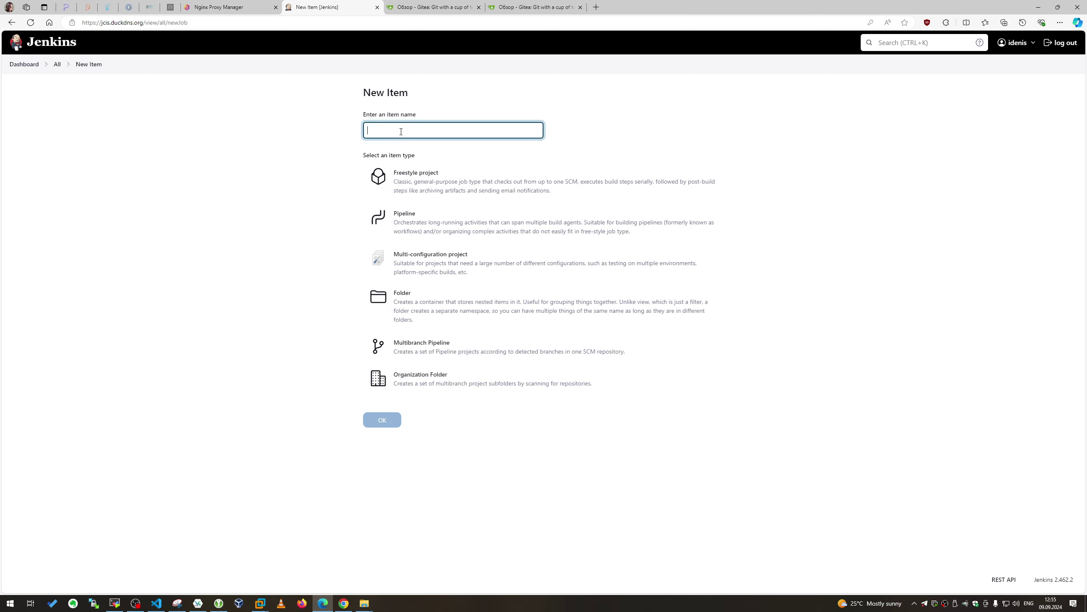
# Create a freestyle project named test
pyautogui.click(422, 173)
pyautogui.write('test')
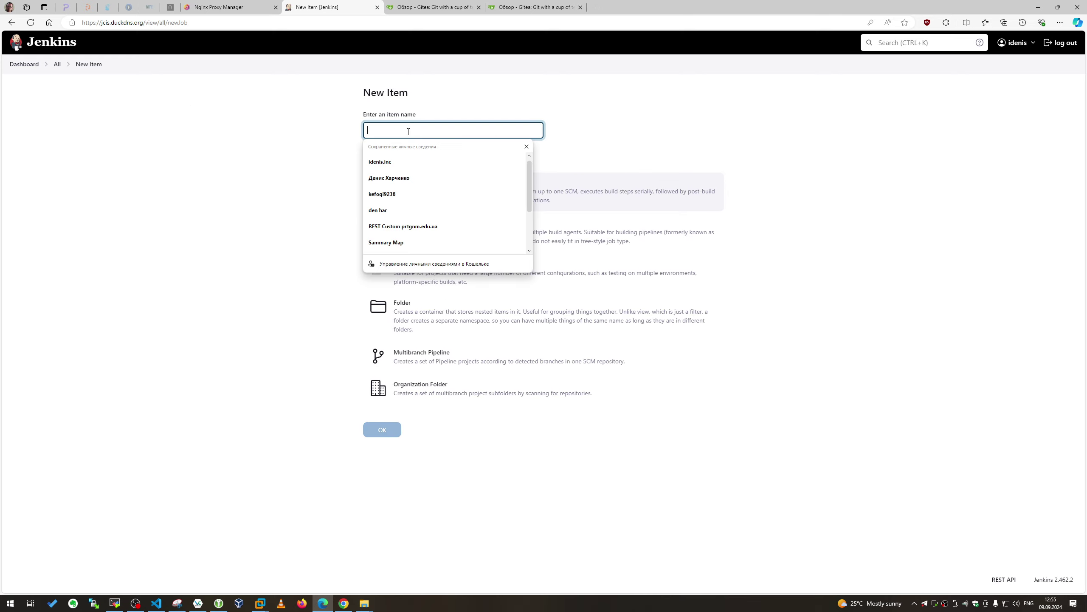
pyautogui.click(301, 219)
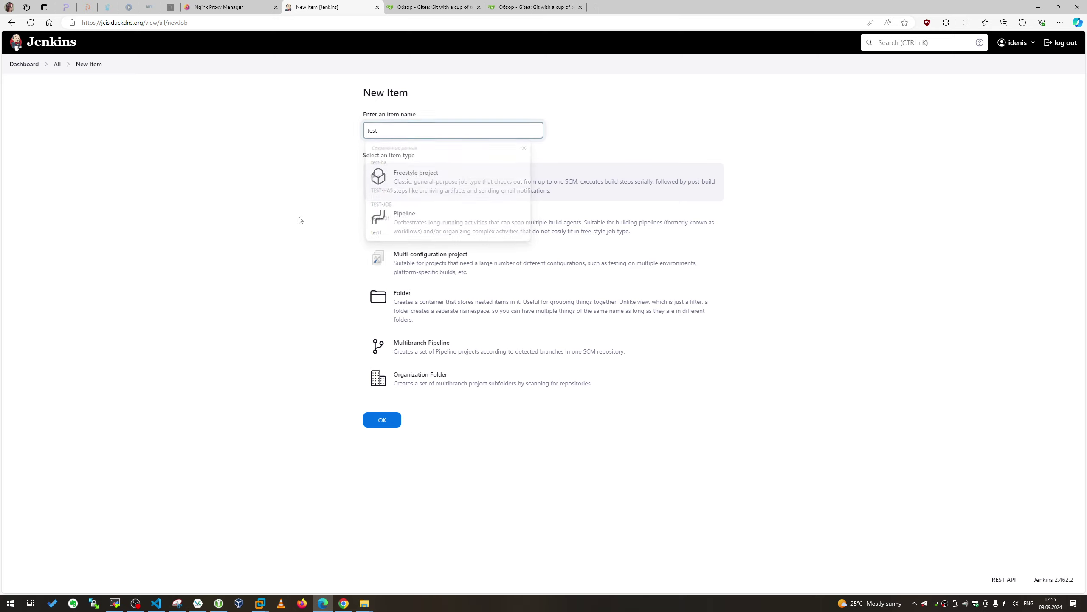
pyautogui.click(382, 420)
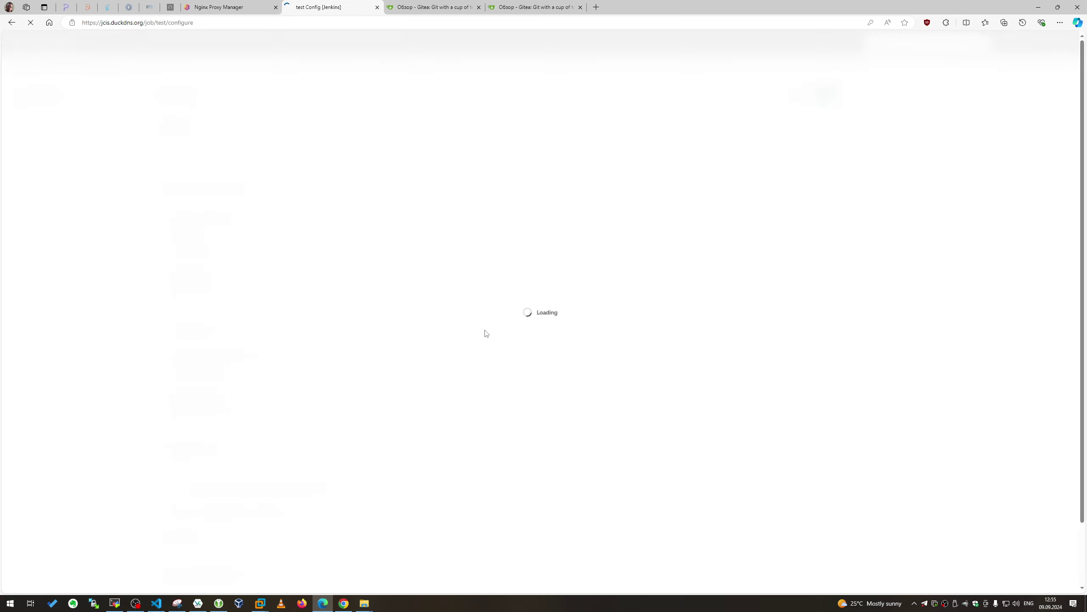
# Add a description and an Execute shell step 'echo test', then save the job
pyautogui.click(220, 151)
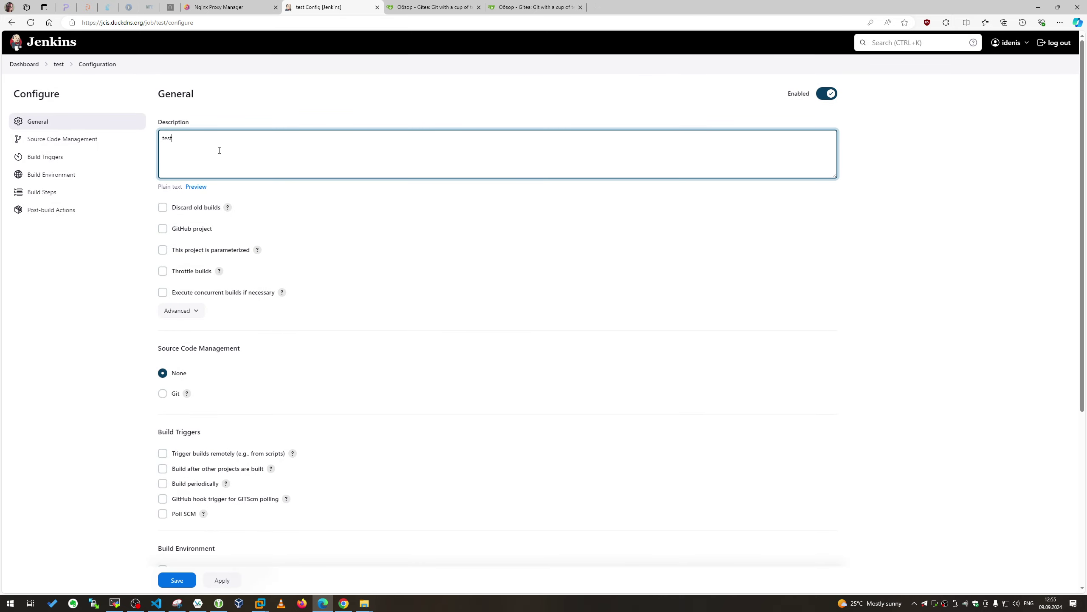
pyautogui.scroll(-3, 242, 196)
pyautogui.click(187, 559)
pyautogui.click(192, 433)
pyautogui.scroll(-2, 234, 385)
pyautogui.click(233, 494)
pyautogui.write('echo test')
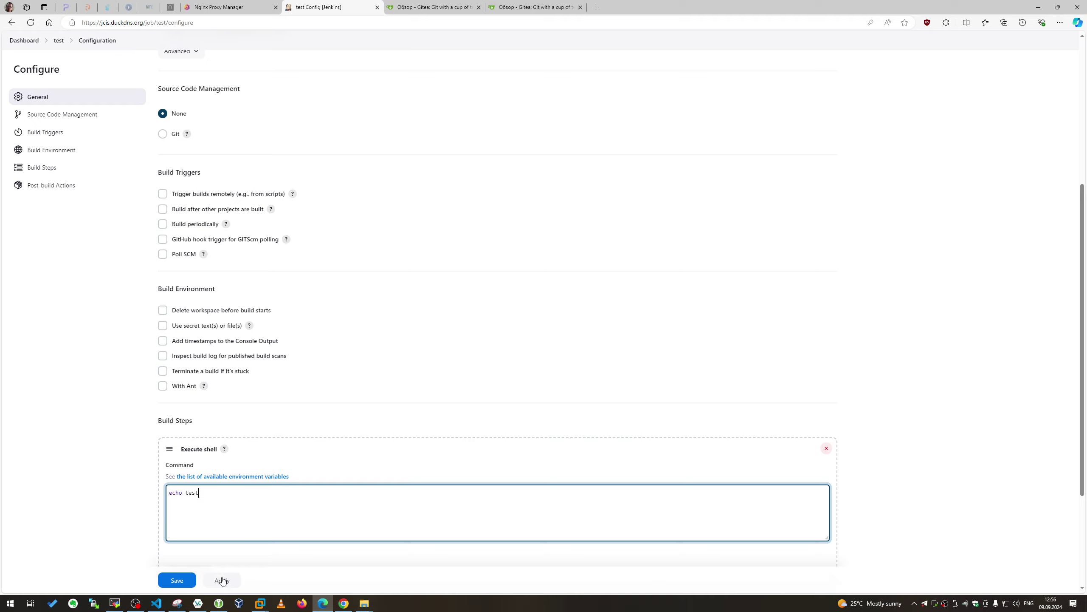
pyautogui.click(177, 580)
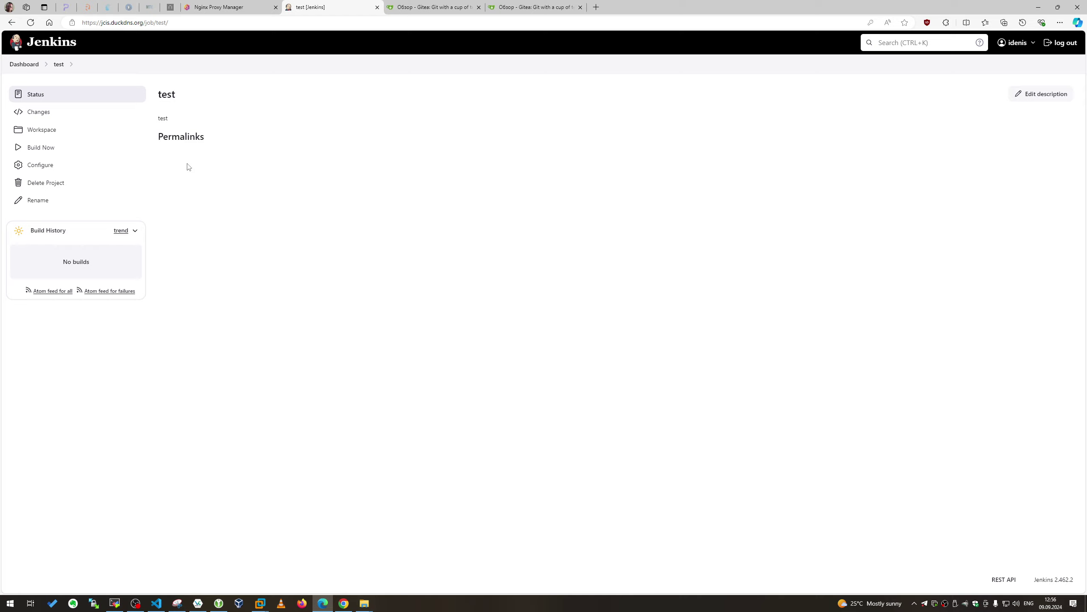
# Trigger builds of the test job from the dashboard and the job page
pyautogui.click(25, 64)
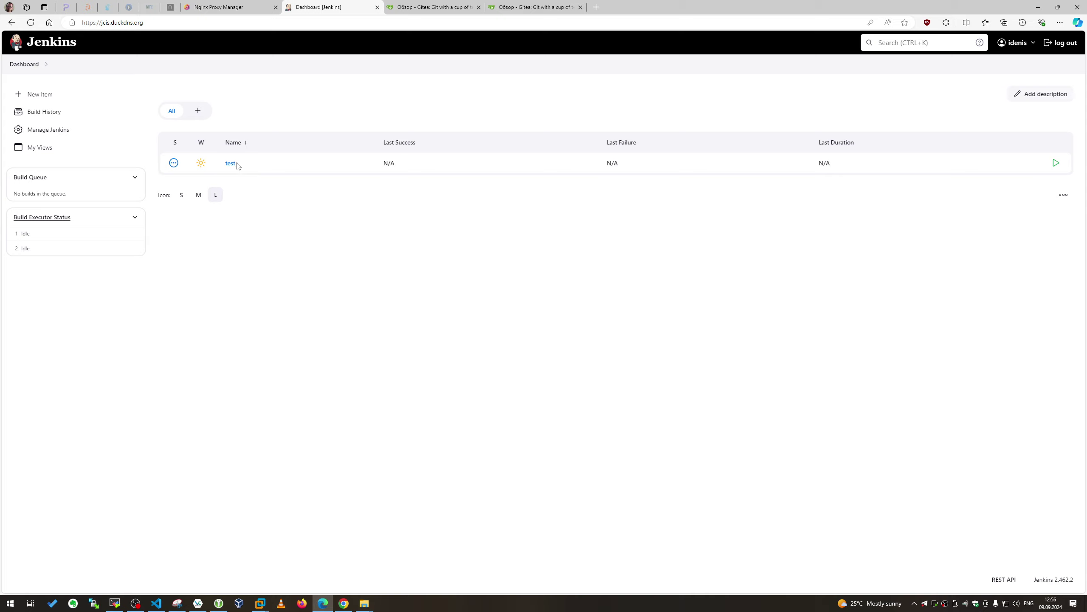
pyautogui.click(242, 164)
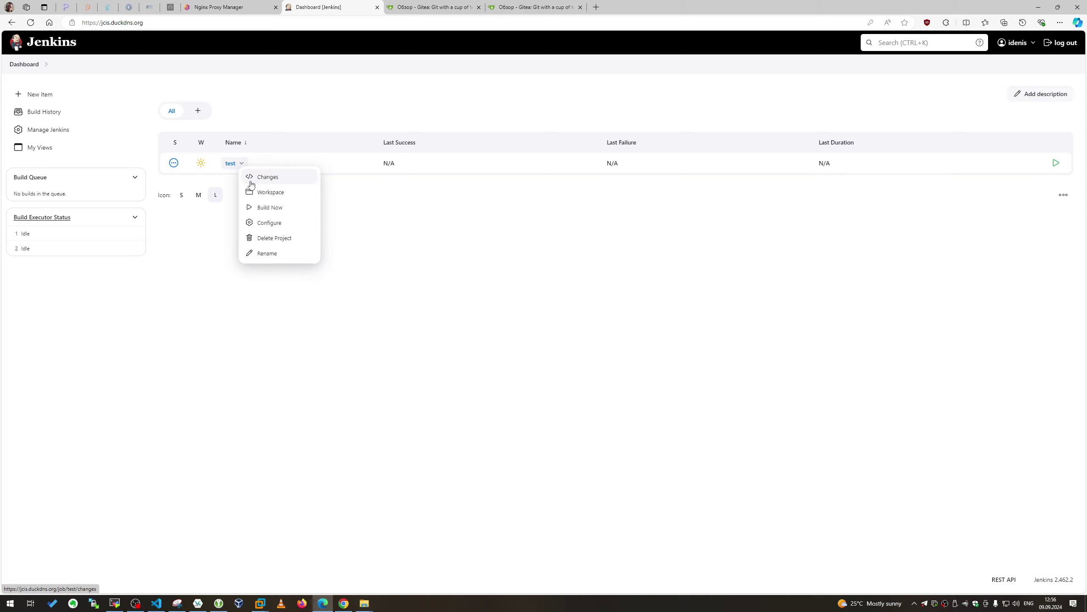
pyautogui.click(273, 208)
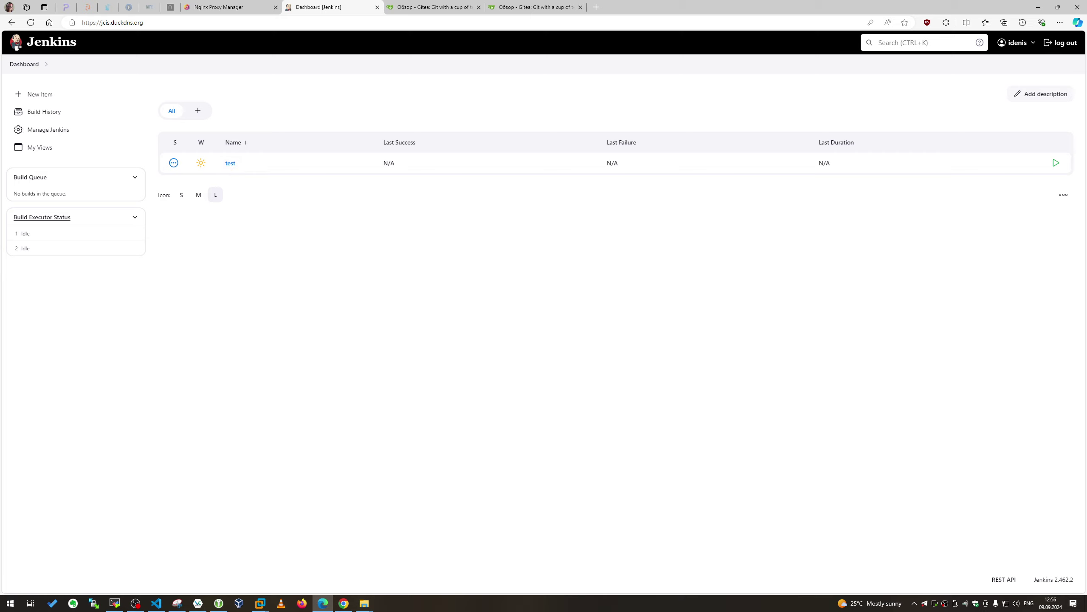
pyautogui.click(1056, 163)
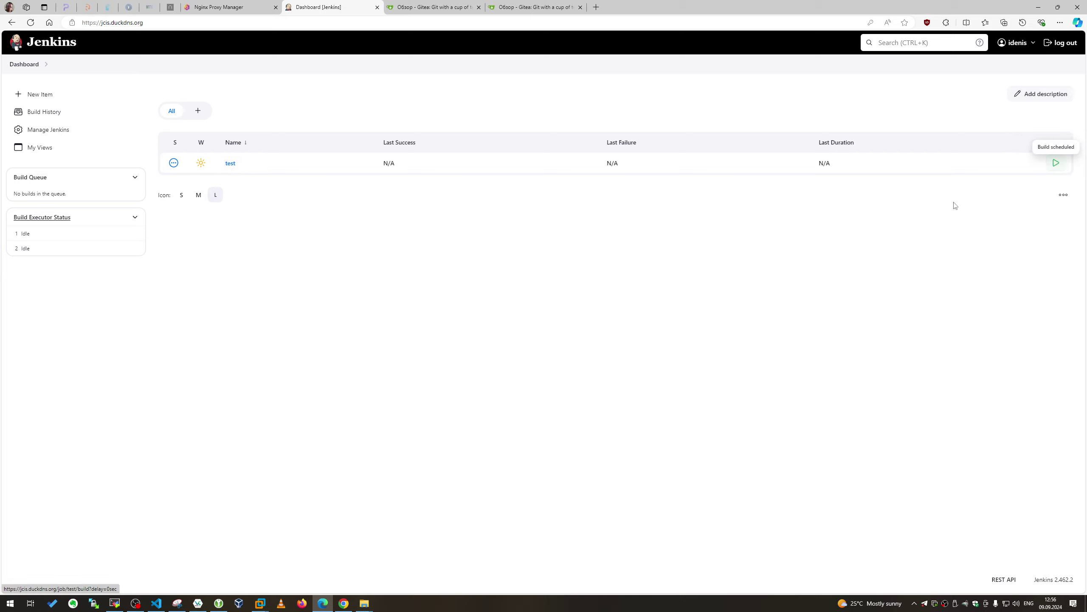
pyautogui.click(230, 163)
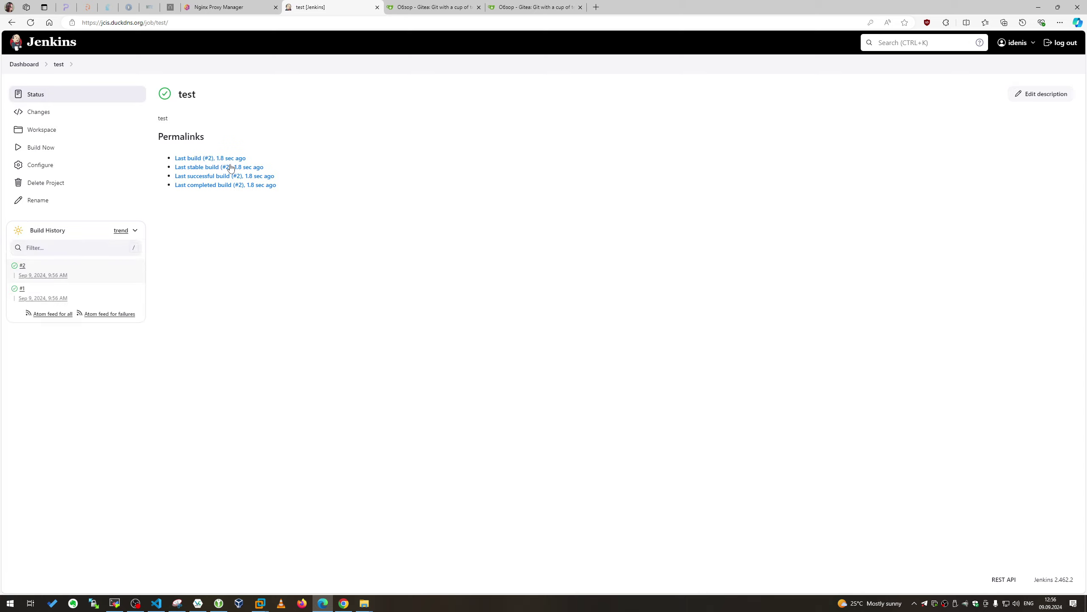
pyautogui.click(41, 147)
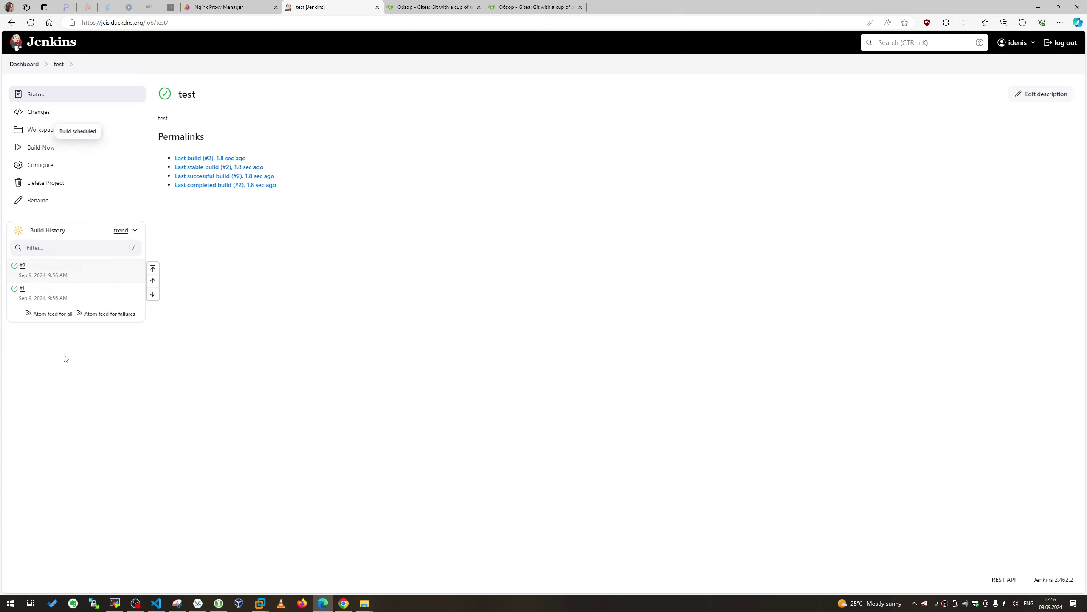
# Check build #3's console output and summary, then return to the dashboard
pyautogui.click(31, 265)
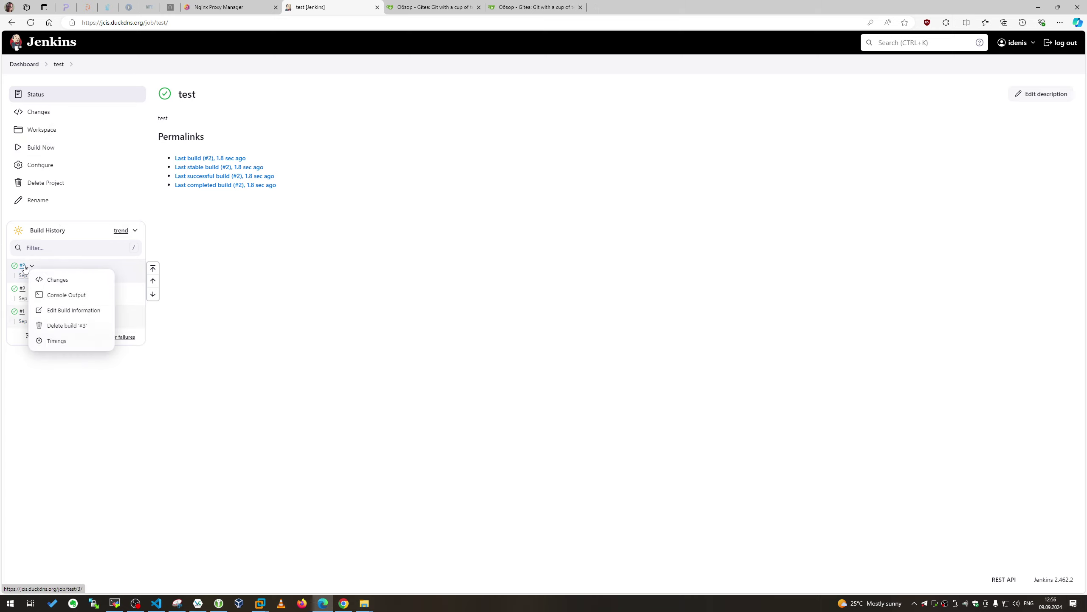
pyautogui.click(39, 295)
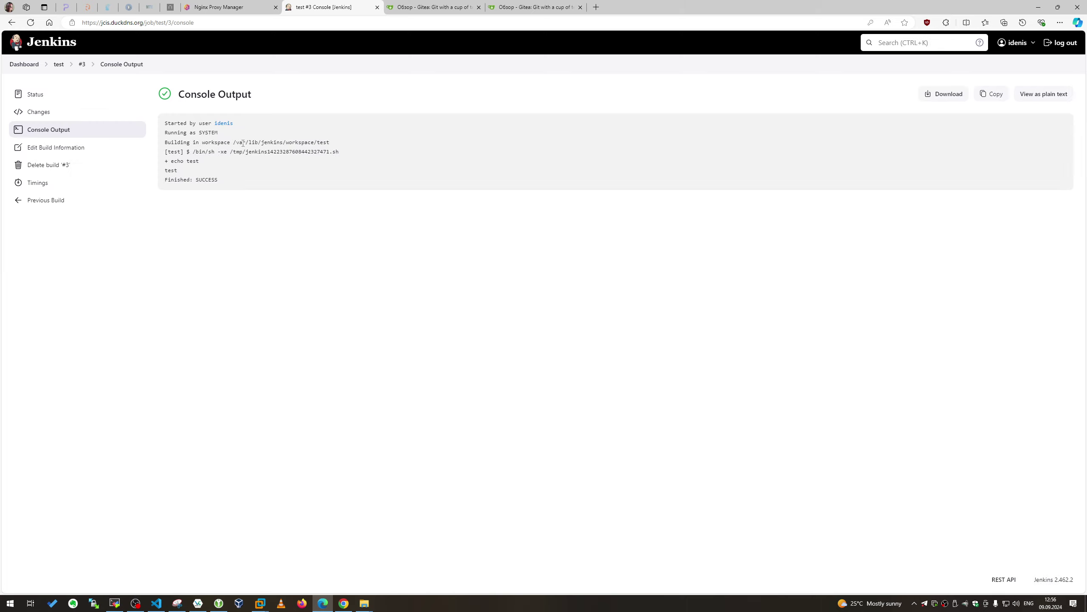
pyautogui.click(38, 94)
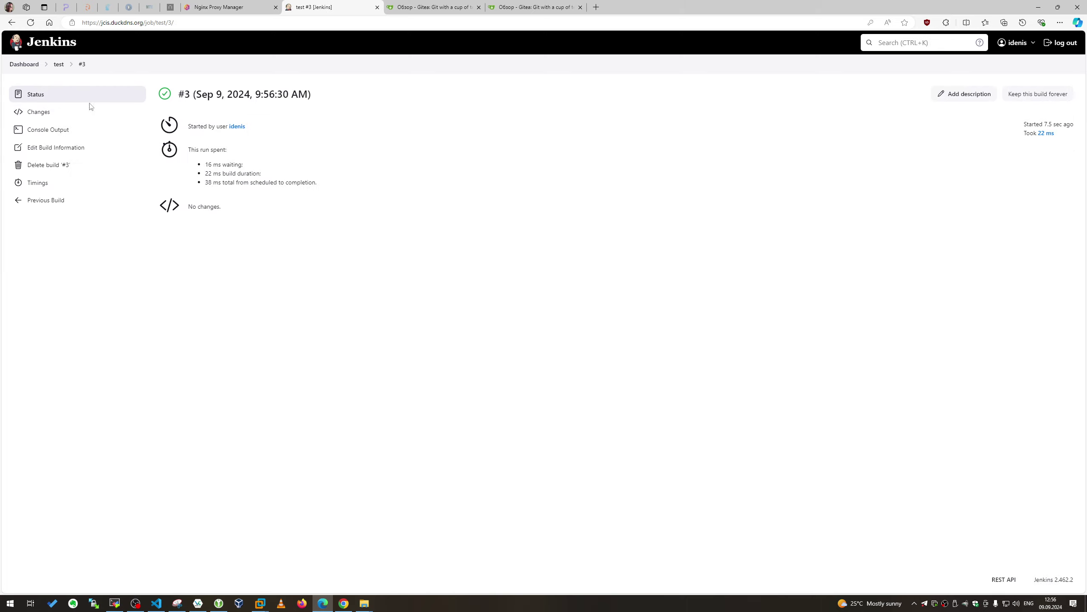
pyautogui.click(24, 64)
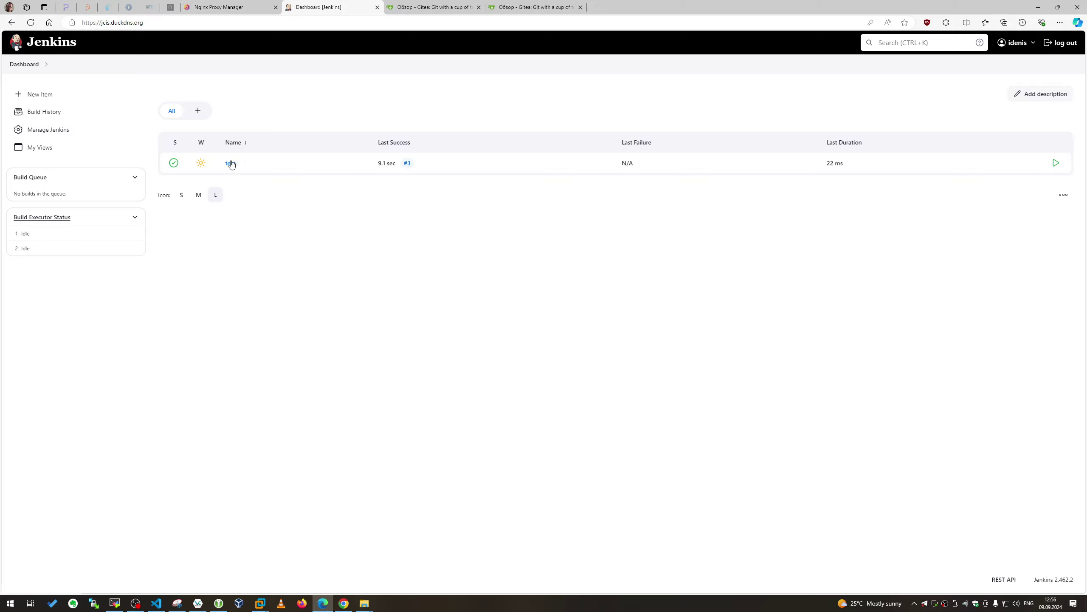
# Change the test job's shell command to 'echo1 test' and save
pyautogui.click(231, 163)
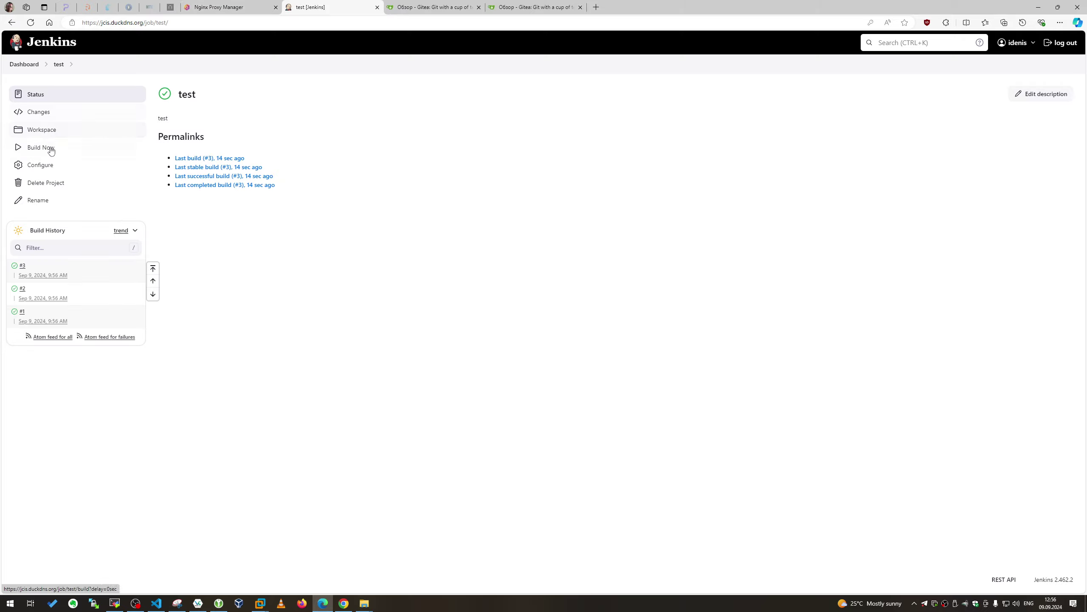
pyautogui.click(50, 165)
pyautogui.scroll(-6, 267, 223)
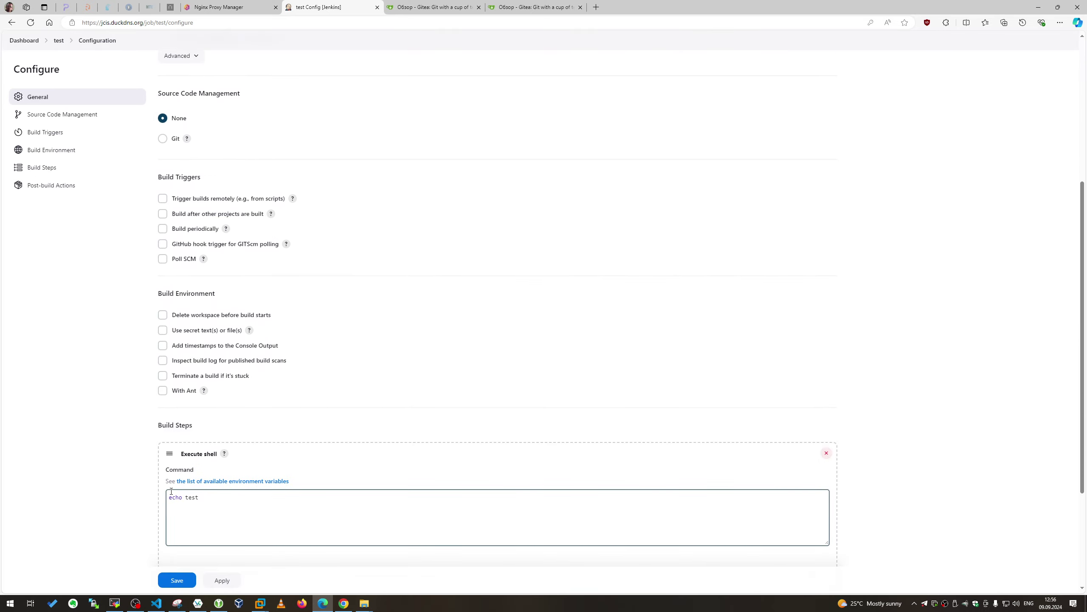
pyautogui.click(185, 497)
pyautogui.write('1')
pyautogui.click(222, 580)
# Run build #4 and inspect its 'echo1: not found' error in the console log
pyautogui.click(23, 40)
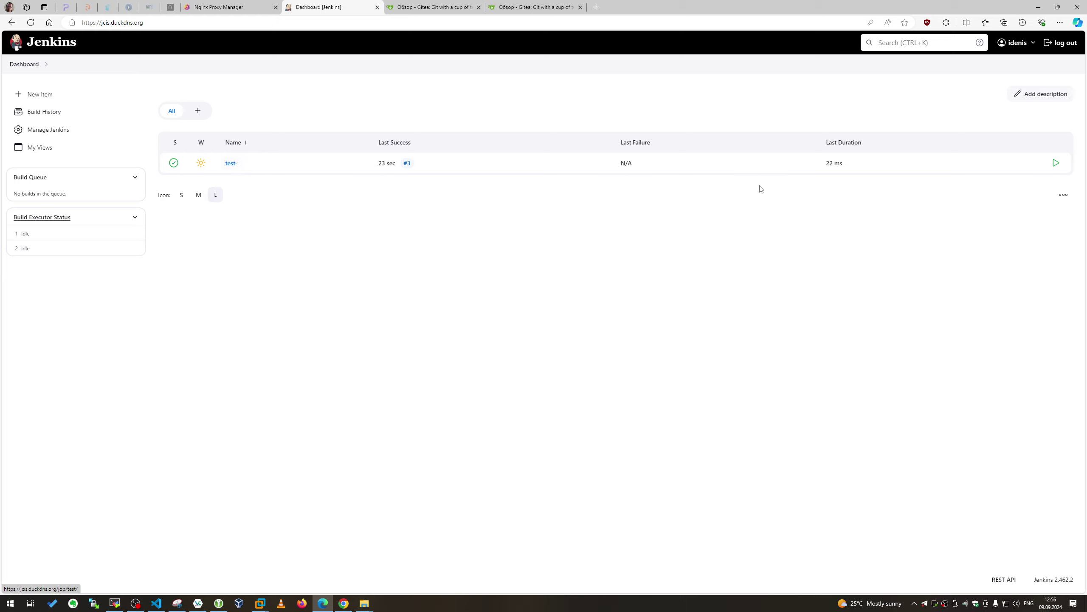
pyautogui.click(1056, 163)
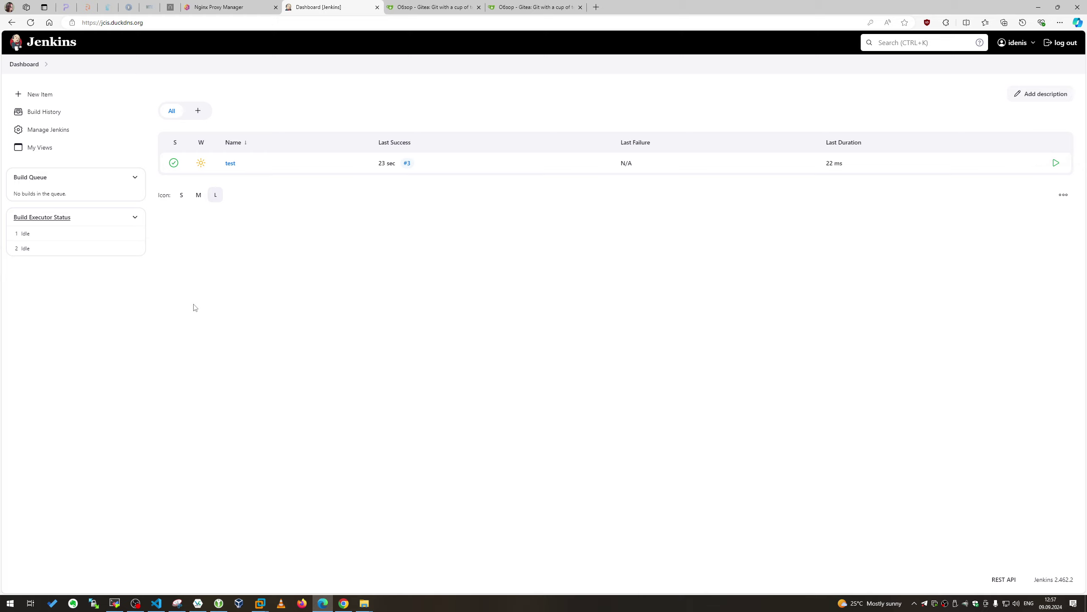
pyautogui.click(31, 22)
pyautogui.click(631, 163)
pyautogui.click(41, 131)
pyautogui.moveTo(267, 170); pyautogui.dragTo(287, 189)
pyautogui.click(36, 64)
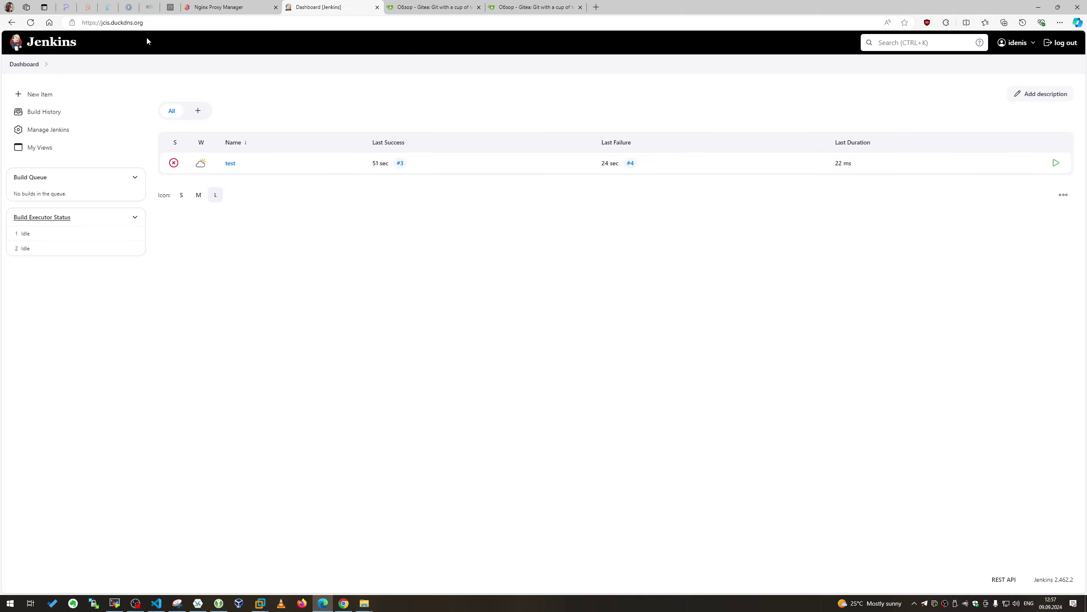
pyautogui.click(219, 6)
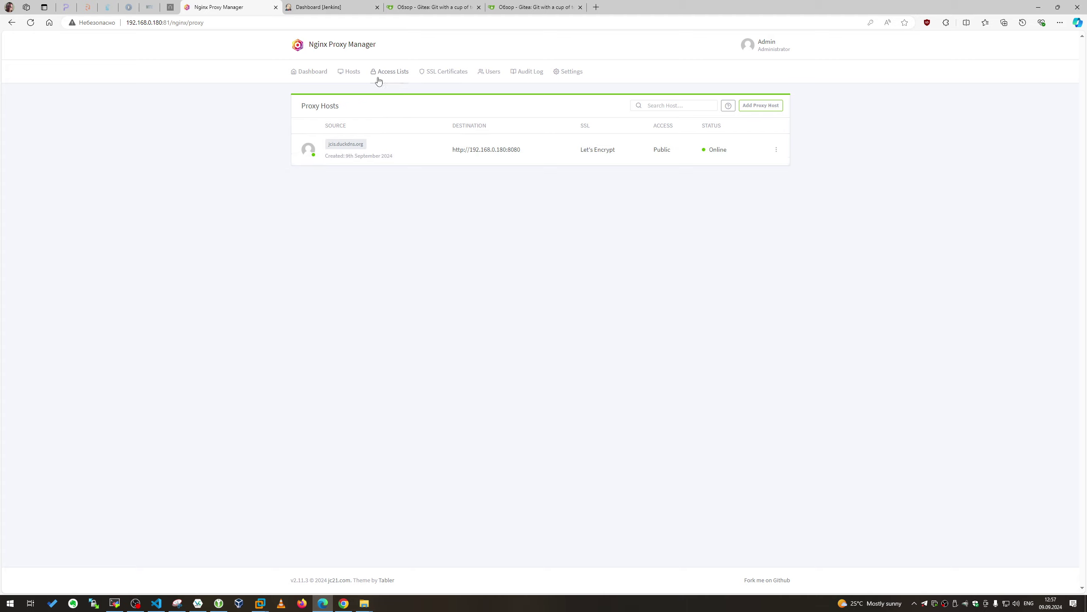
# Start a new proxy host and copy the Gitea server address from its tab
pyautogui.click(351, 76)
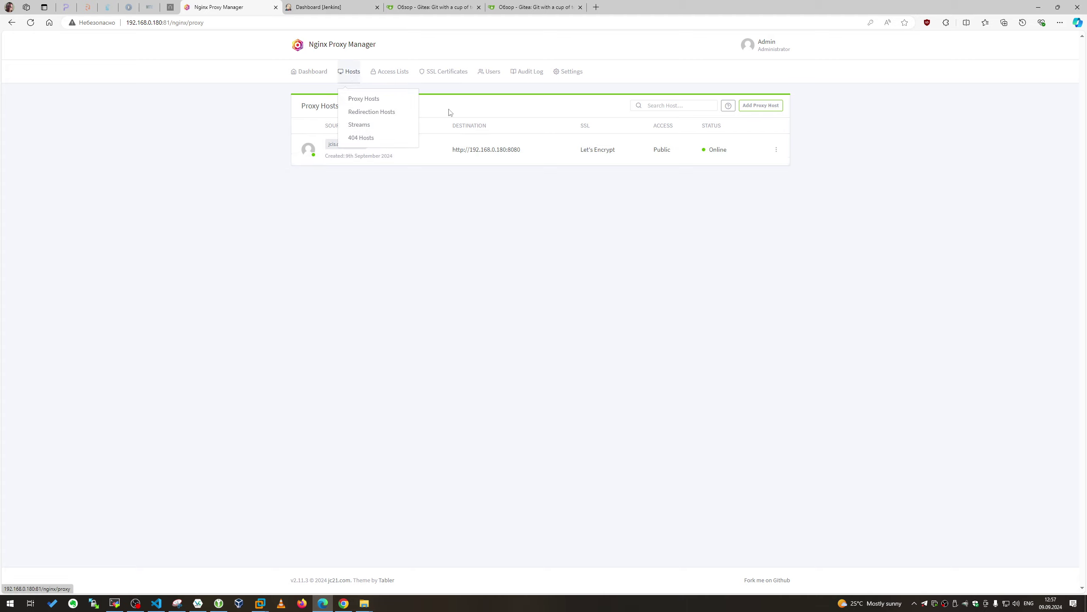
pyautogui.click(760, 105)
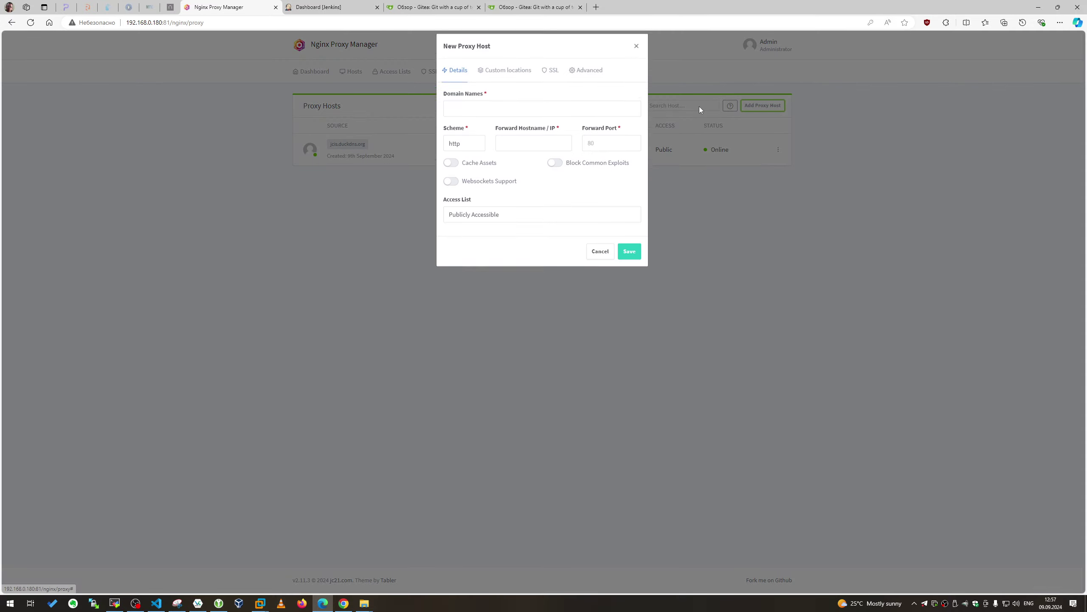
pyautogui.click(351, 4)
pyautogui.click(432, 7)
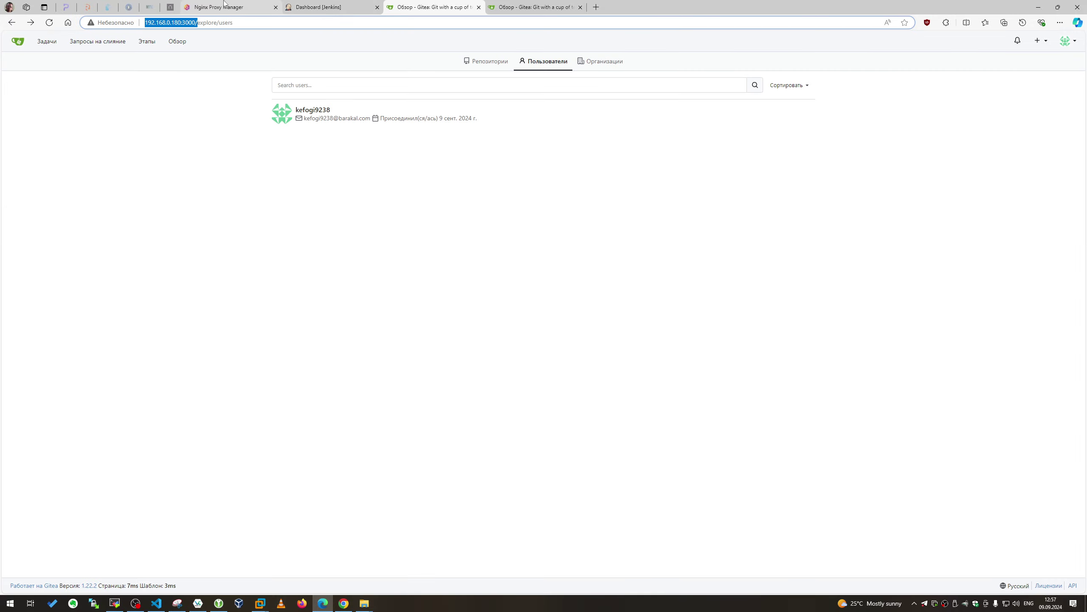
pyautogui.click(224, 6)
# Forward the new host to 192.168.0.180 port 3000
pyautogui.click(538, 153)
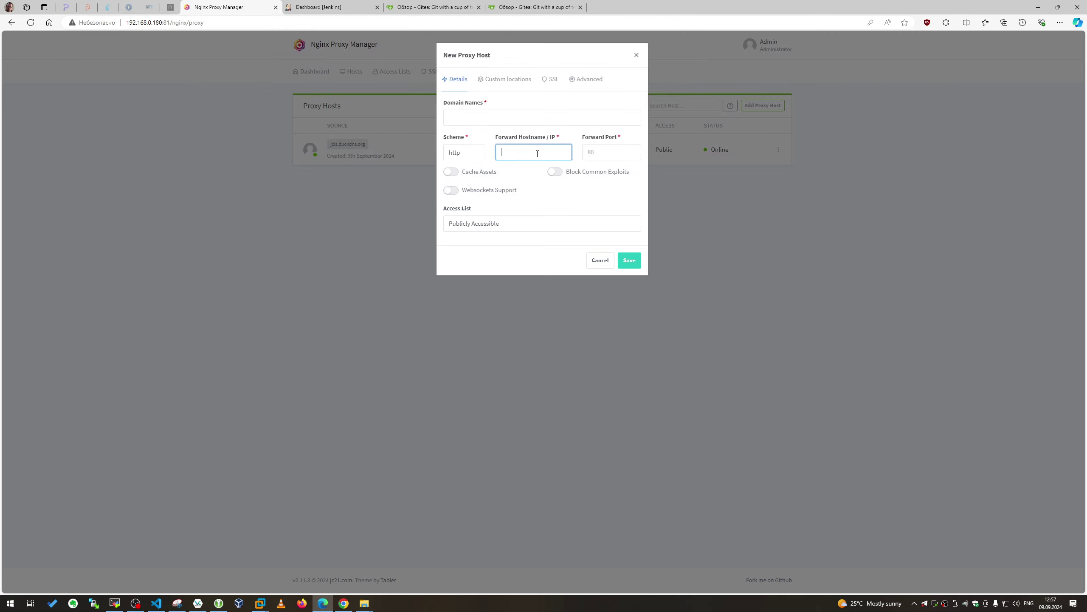
pyautogui.write('http://192.168.0.180:3000/')
pyautogui.moveTo(565, 152); pyautogui.dragTo(550, 152)
pyautogui.hotkey('ctrl', 'x')
pyautogui.click(595, 152)
pyautogui.hotkey('ctrl', 'v')
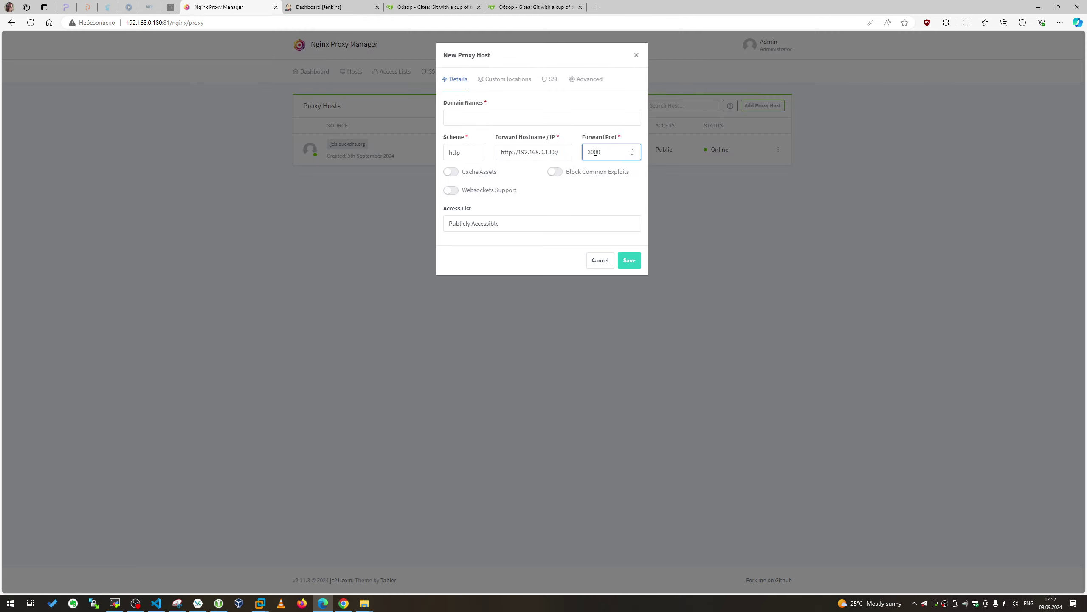
pyautogui.click(563, 152)
pyautogui.press('BackSpace')
pyautogui.press('BackSpace')
pyautogui.moveTo(519, 152); pyautogui.dragTo(473, 157)
pyautogui.press('BackSpace')
# Enable caching, websockets and exploit blocking, and request a Let's Encrypt certificate with HTTP/2
pyautogui.click(493, 172)
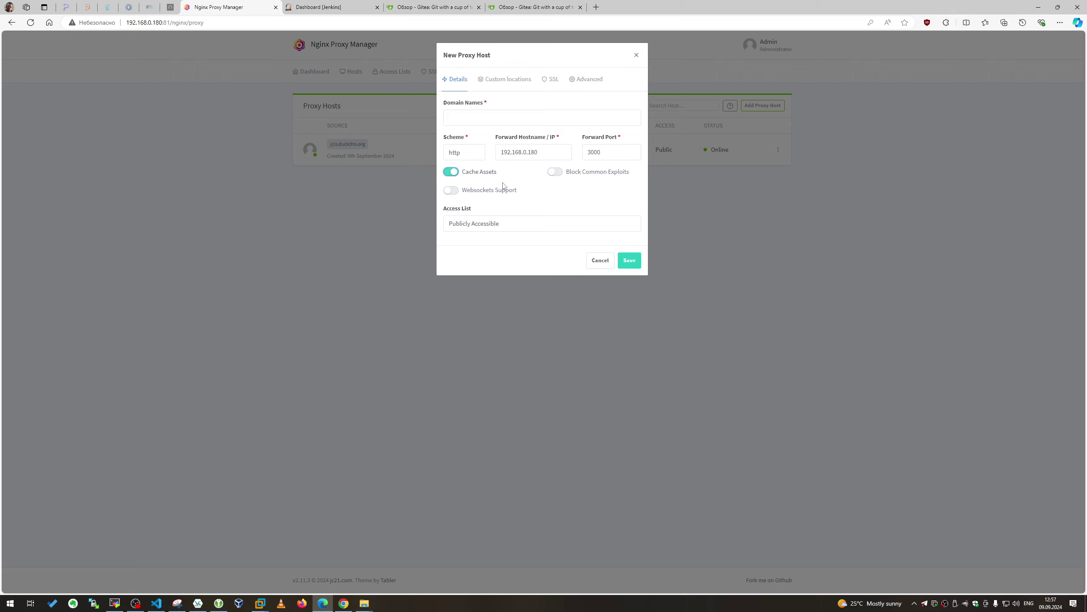
pyautogui.click(505, 190)
pyautogui.click(555, 171)
pyautogui.click(550, 82)
pyautogui.click(525, 113)
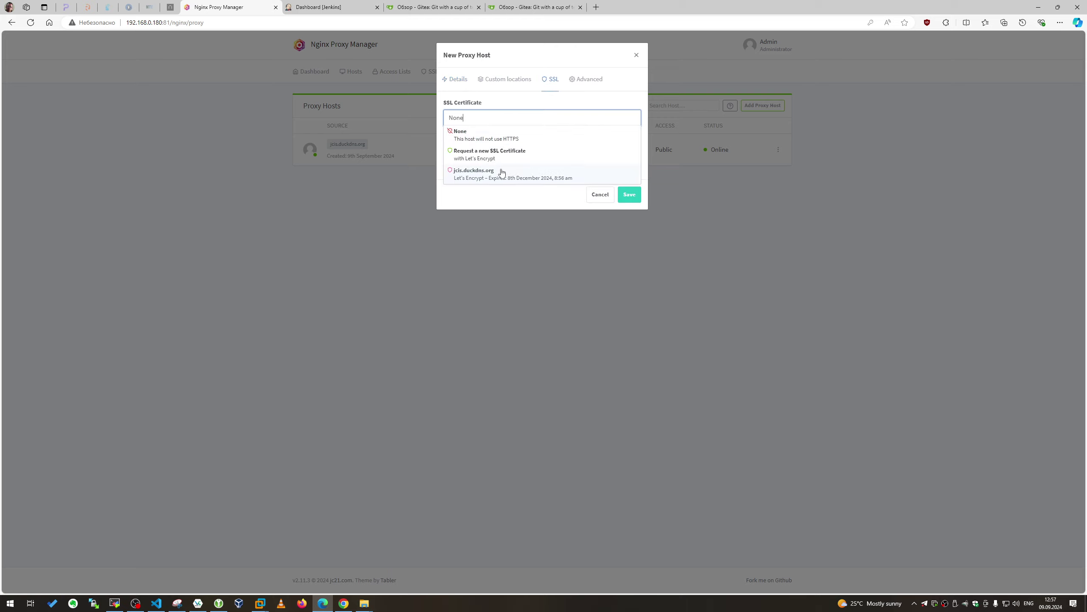
pyautogui.click(477, 152)
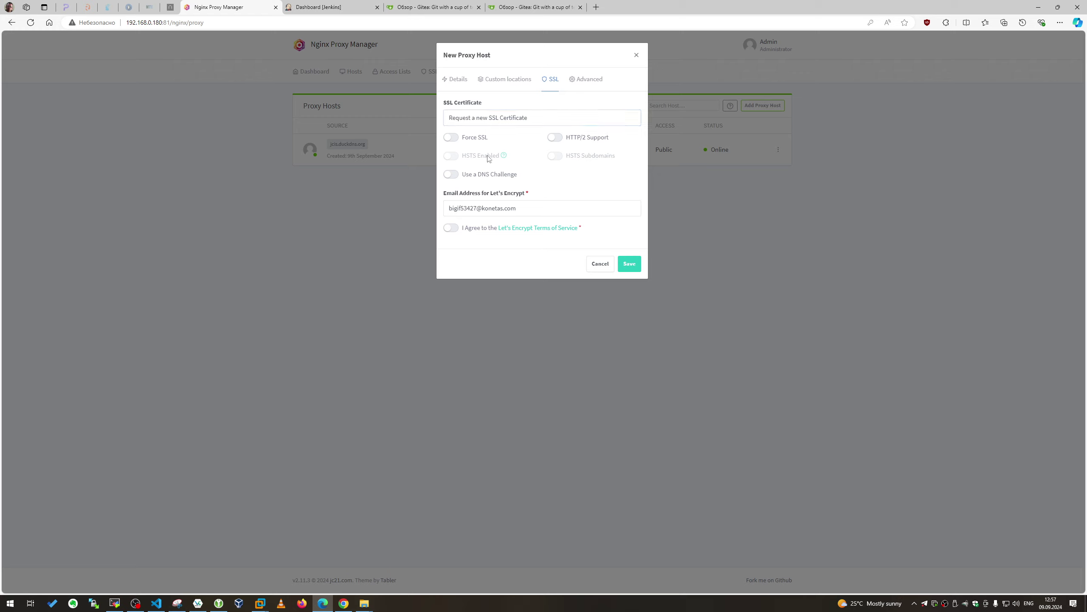
pyautogui.click(567, 138)
pyautogui.click(451, 227)
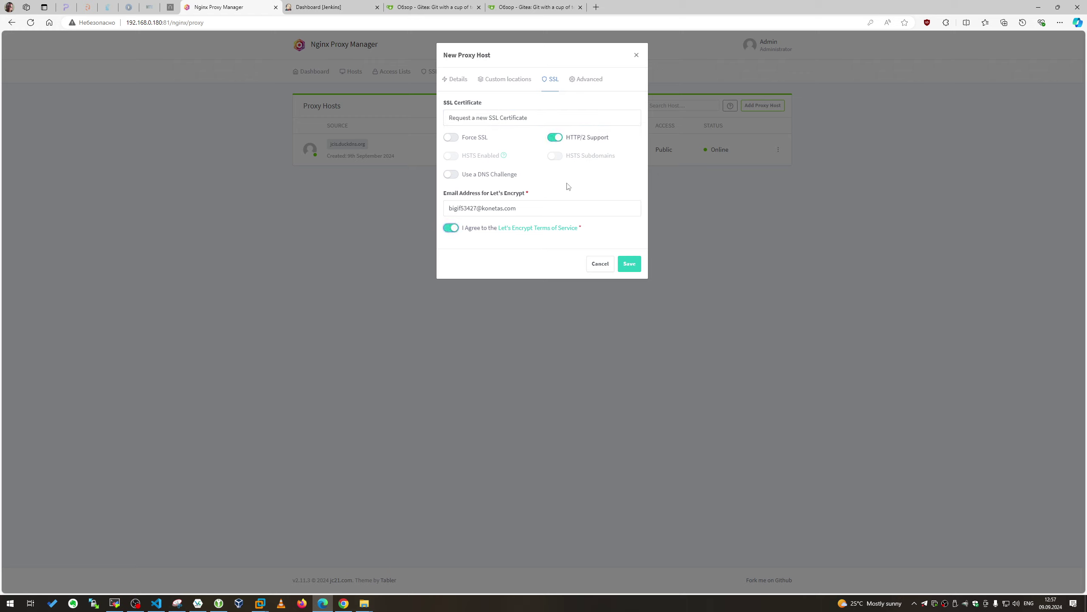
# Enter giteaua.duckdns.org as the host's domain name
pyautogui.click(455, 80)
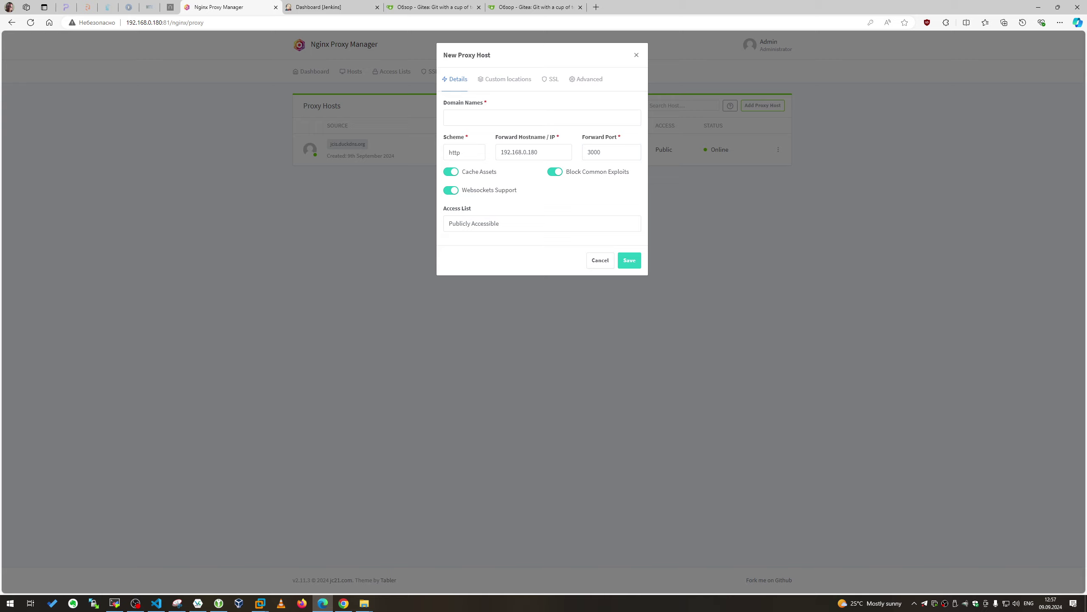
pyautogui.click(505, 118)
pyautogui.write('https://giteaua.duckdns.org/')
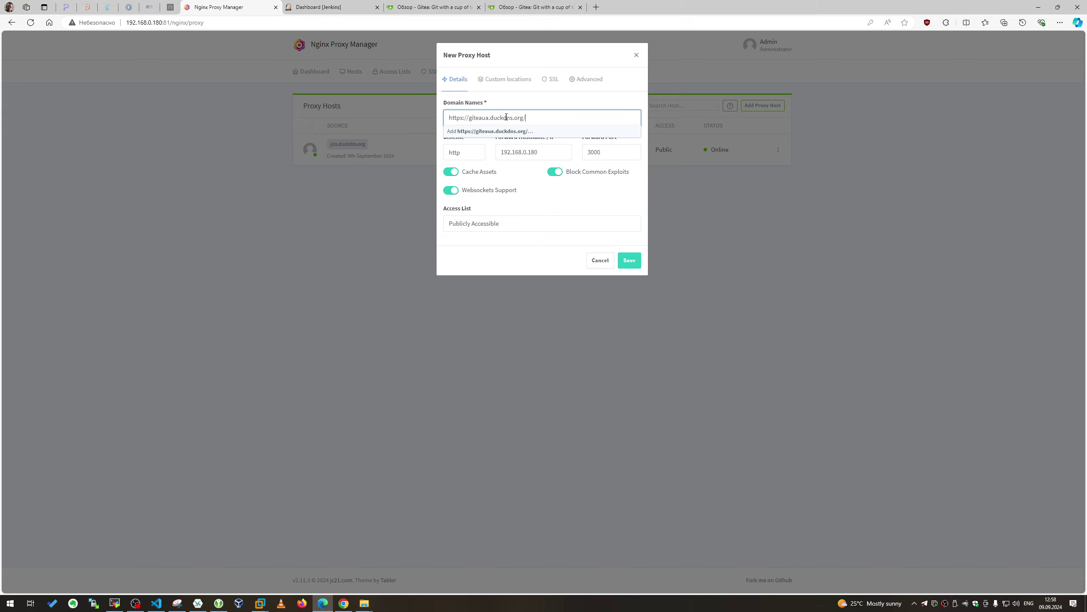
pyautogui.click(470, 117)
pyautogui.press('BackSpace')
pyautogui.press('BackSpace')
pyautogui.press('BackSpace')
pyautogui.press('BackSpace')
pyautogui.press('BackSpace')
pyautogui.press('BackSpace')
pyautogui.press('BackSpace')
pyautogui.press('BackSpace')
pyautogui.press('Return')
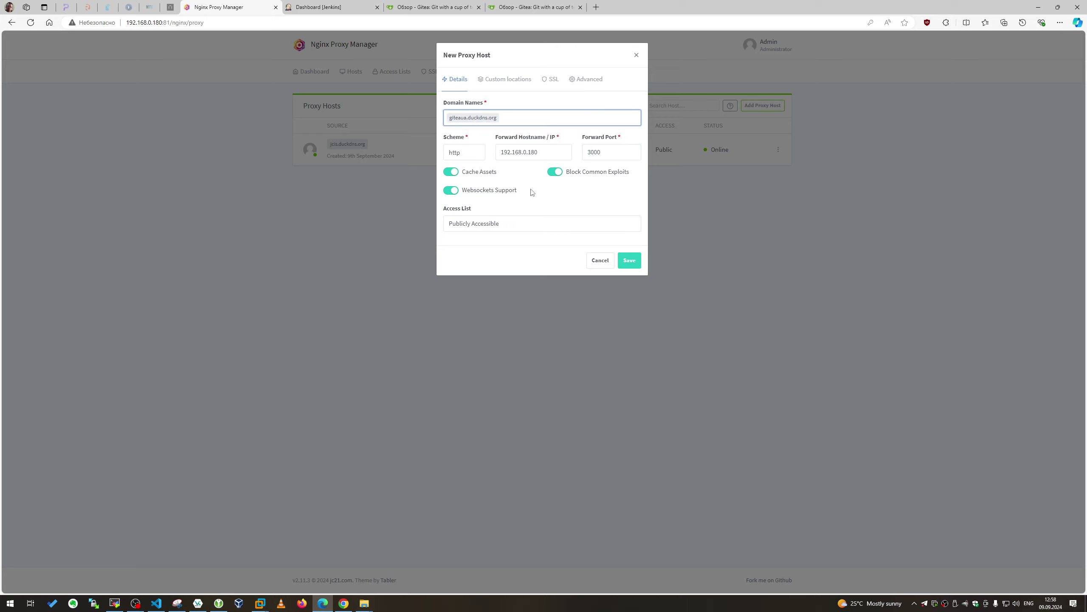
# Review the custom locations, SSL and advanced settings, then save the proxy host
pyautogui.click(534, 85)
pyautogui.click(551, 79)
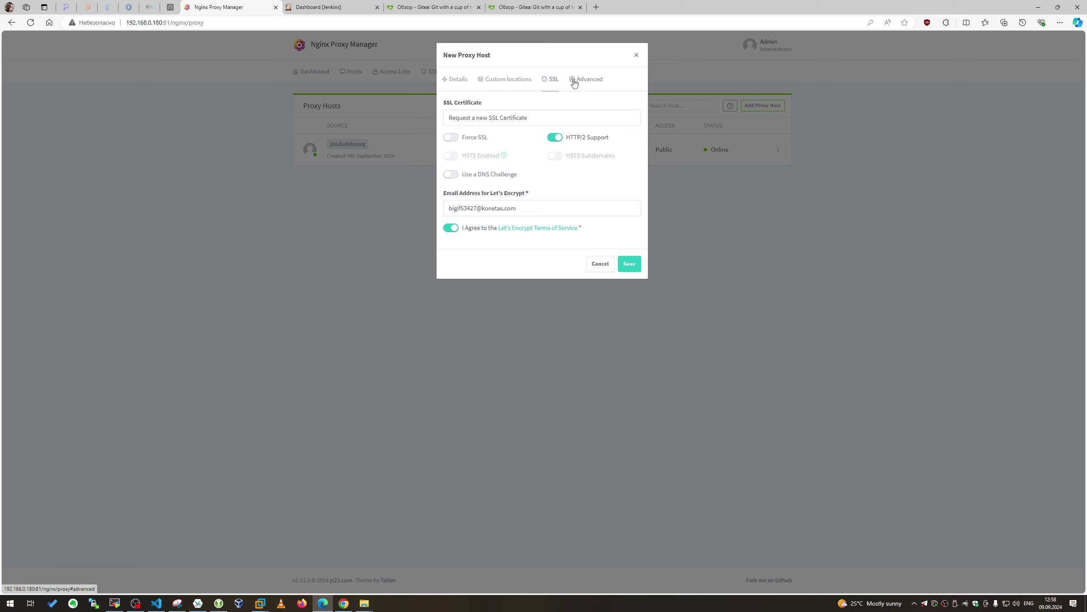
pyautogui.click(587, 79)
pyautogui.click(552, 79)
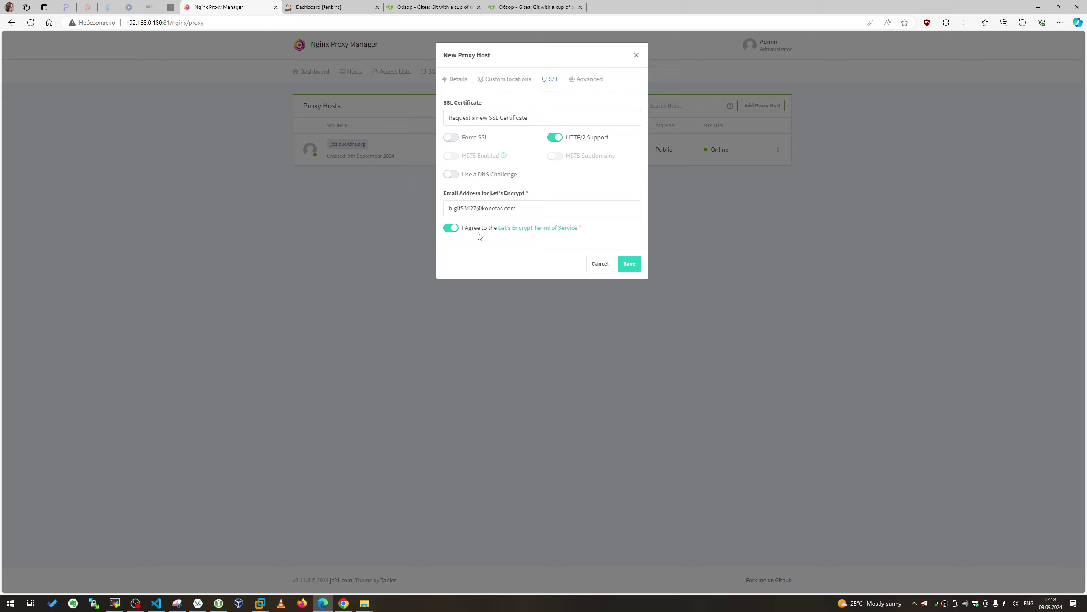
pyautogui.click(630, 265)
# Reload the 192.168.0.180:3000 Gitea users page and move its tab ahead of Jenkins
pyautogui.click(510, 4)
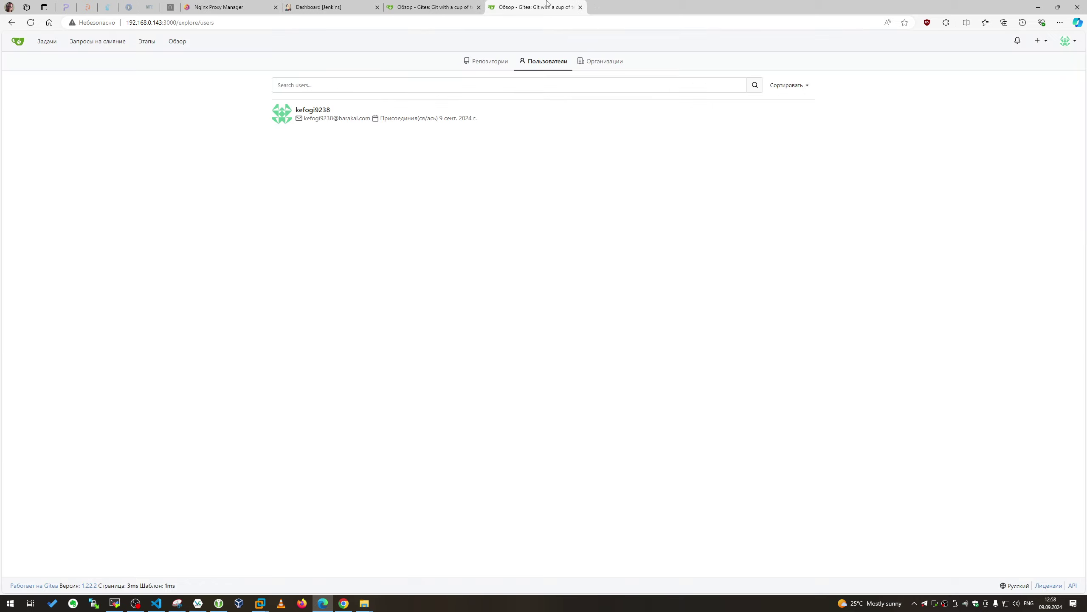
pyautogui.click(463, 4)
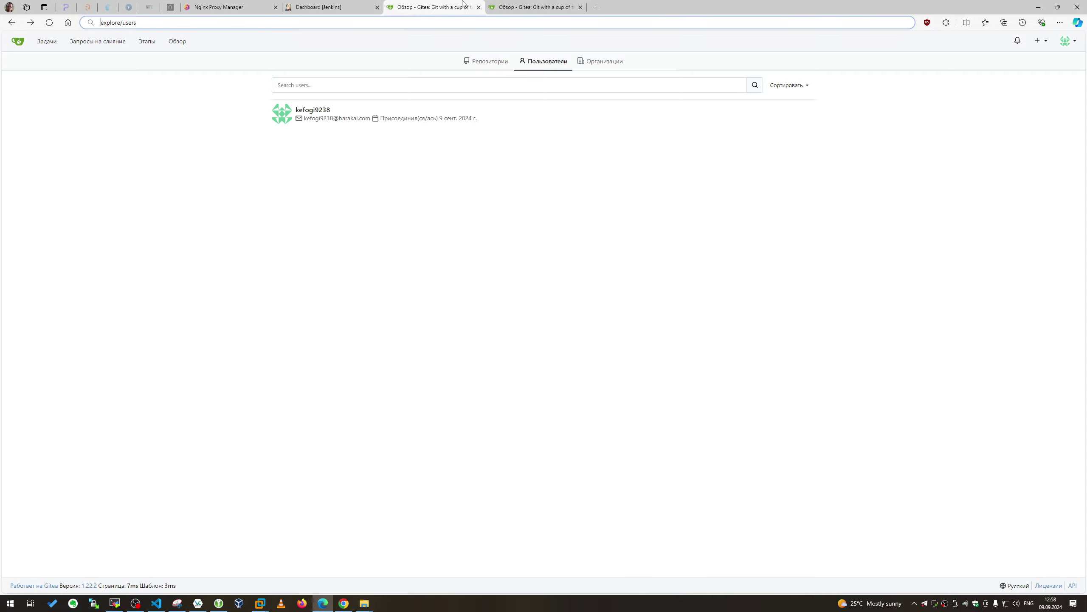
pyautogui.click(49, 22)
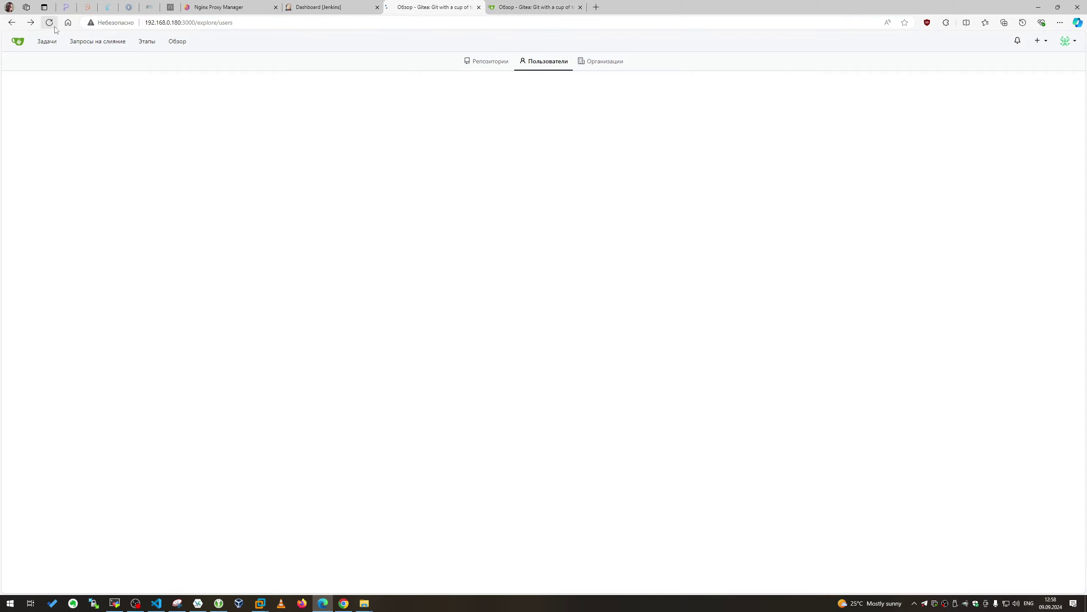
pyautogui.moveTo(449, 6); pyautogui.dragTo(347, 7)
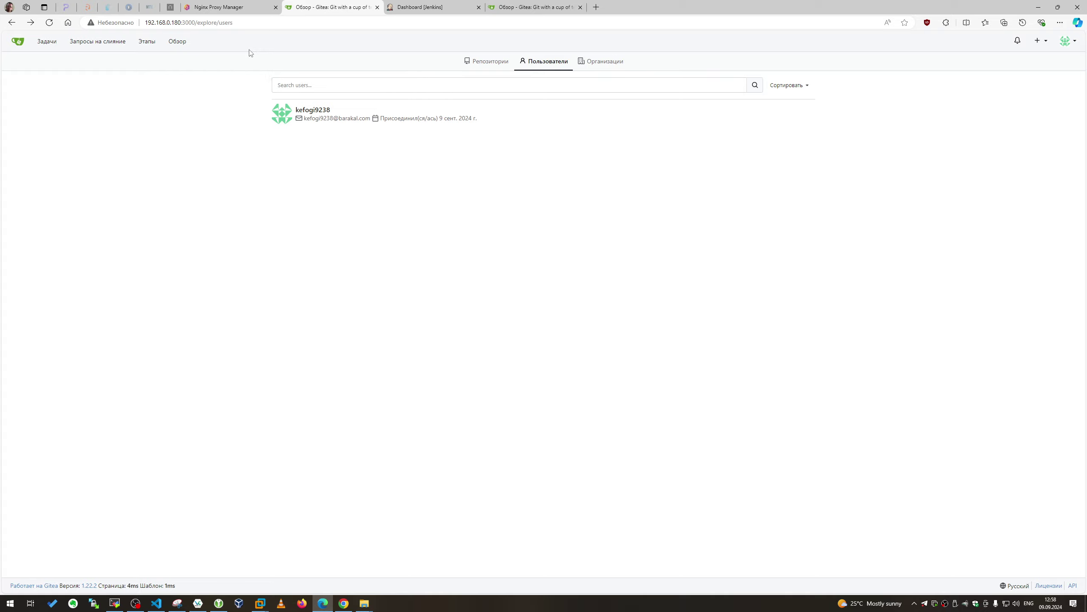
# Log out of Jenkins and sign back in with Keep me signed in checked
pyautogui.click(428, 7)
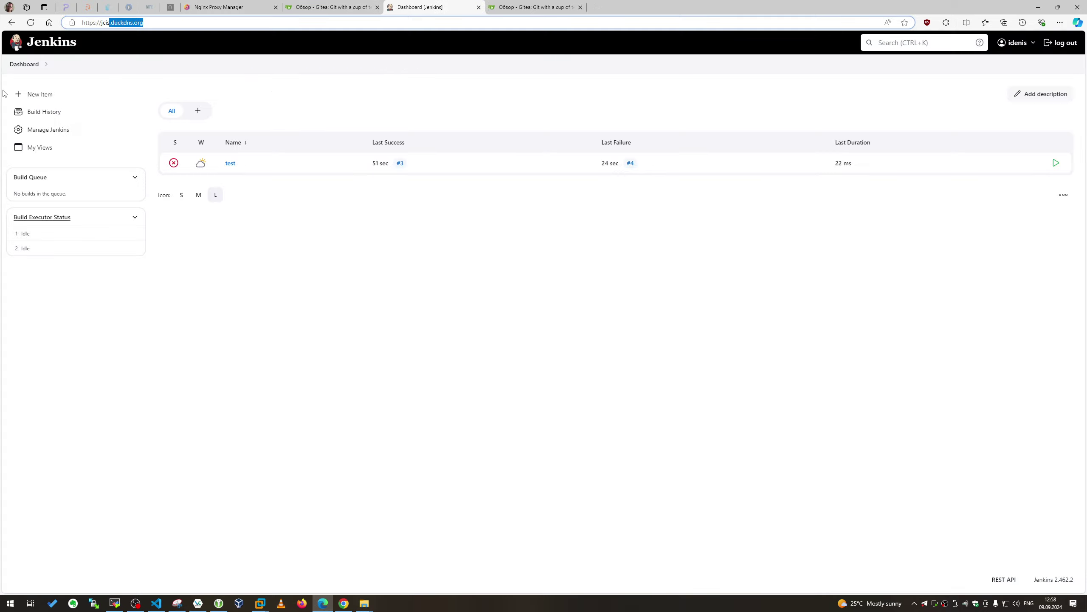
pyautogui.click(1057, 45)
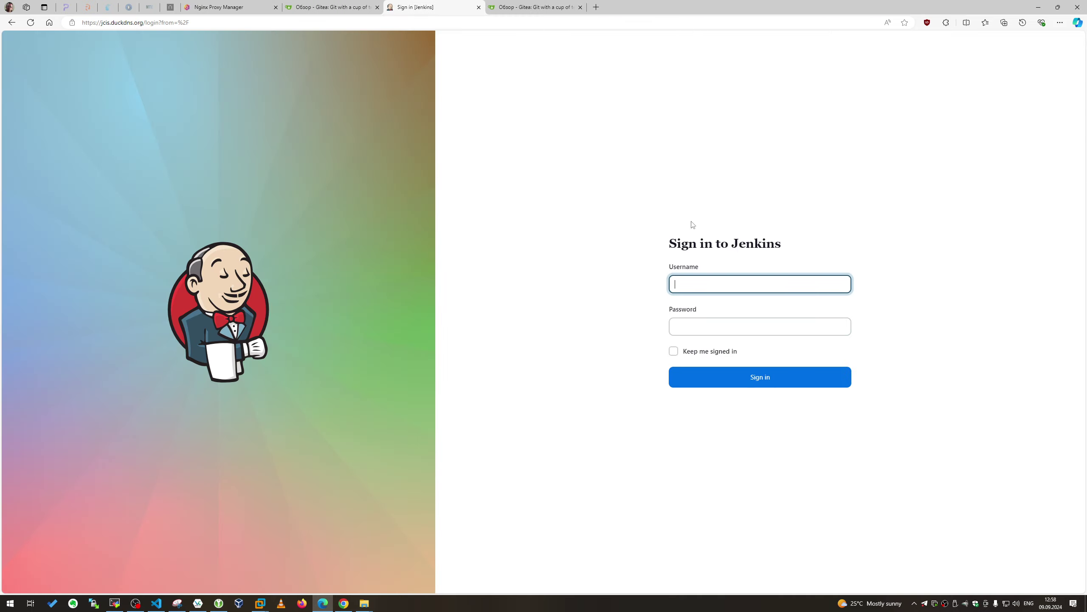
pyautogui.write('idenis')
pyautogui.press('Tab')
pyautogui.write('*')
pyautogui.click(722, 351)
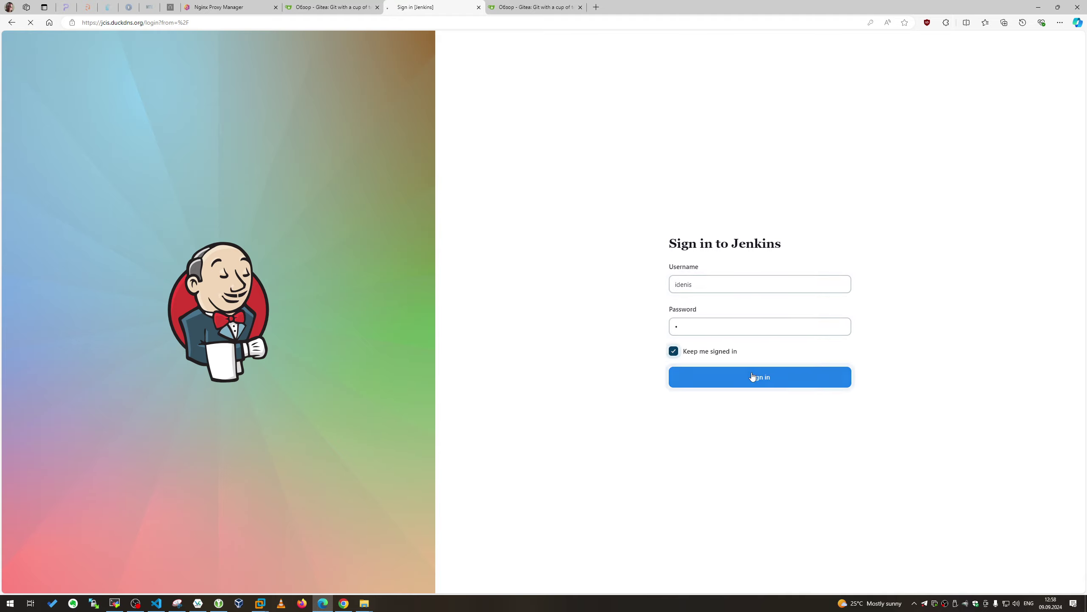
pyautogui.click(754, 378)
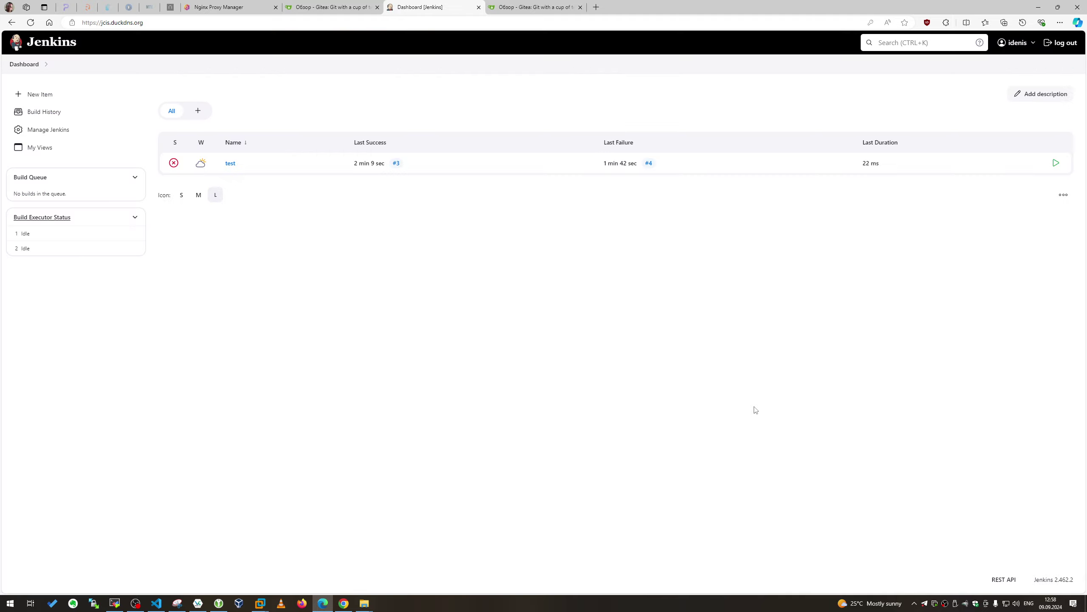
# Change the test job's Execute shell command to 'echo test1', then apply and save
pyautogui.click(230, 163)
pyautogui.click(41, 164)
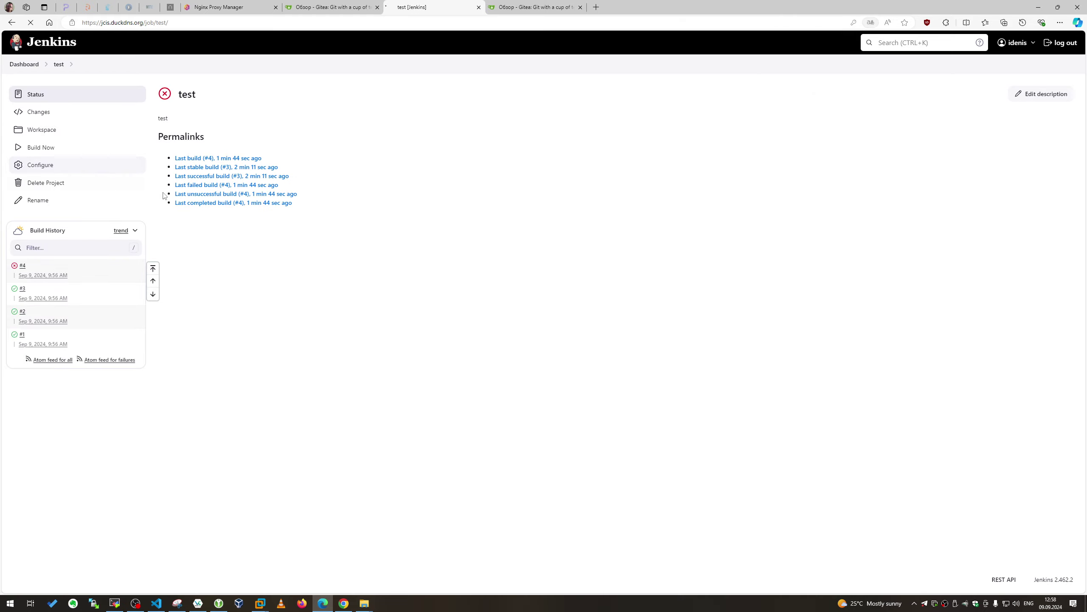
pyautogui.scroll(-8, 199, 286)
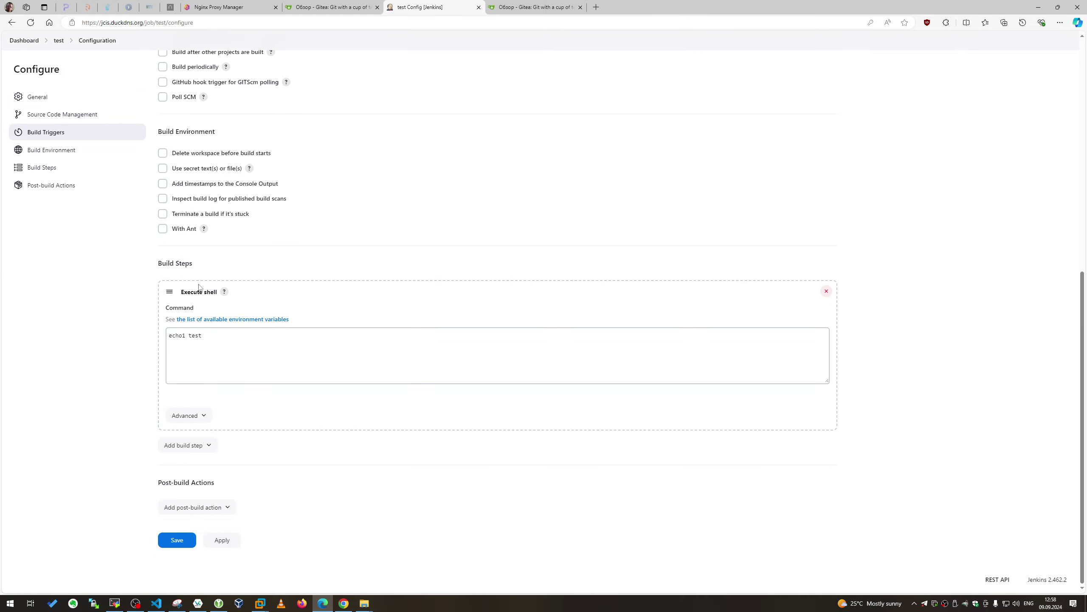
pyautogui.click(186, 336)
pyautogui.press('BackSpace')
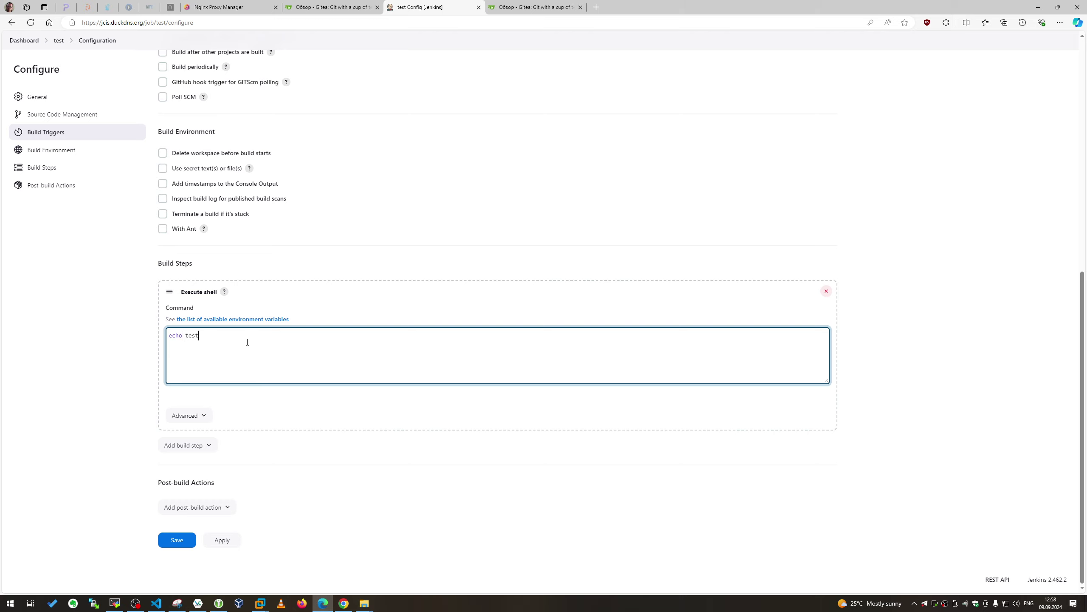
pyautogui.press('End')
pyautogui.write('1')
pyautogui.click(218, 541)
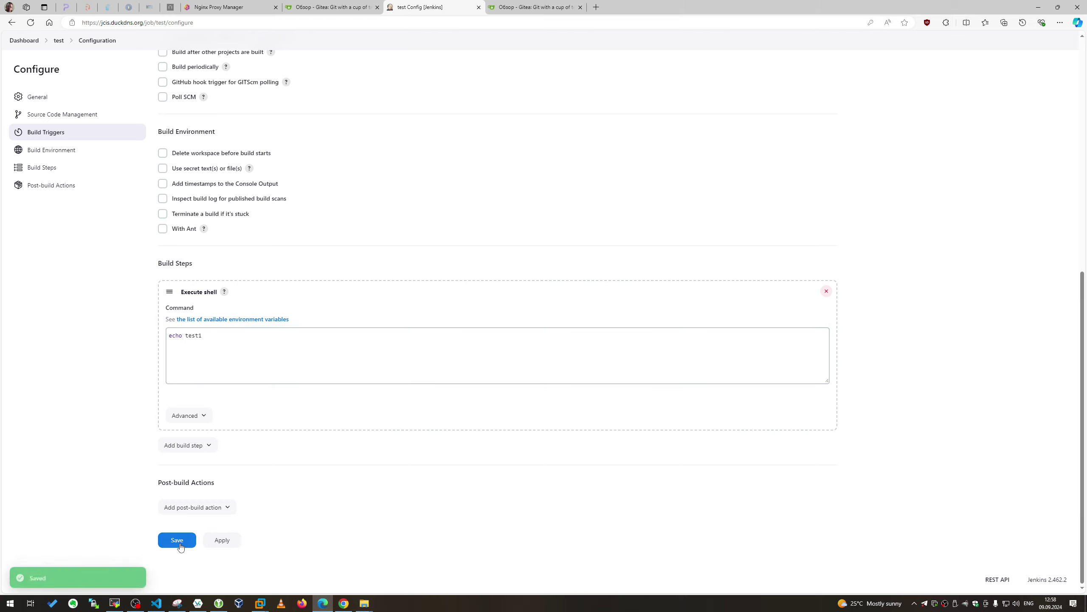
pyautogui.click(177, 541)
# Queue a new test build and open giteaua.duckdns.org from the proxy list, closing the old Gitea tab
pyautogui.click(32, 147)
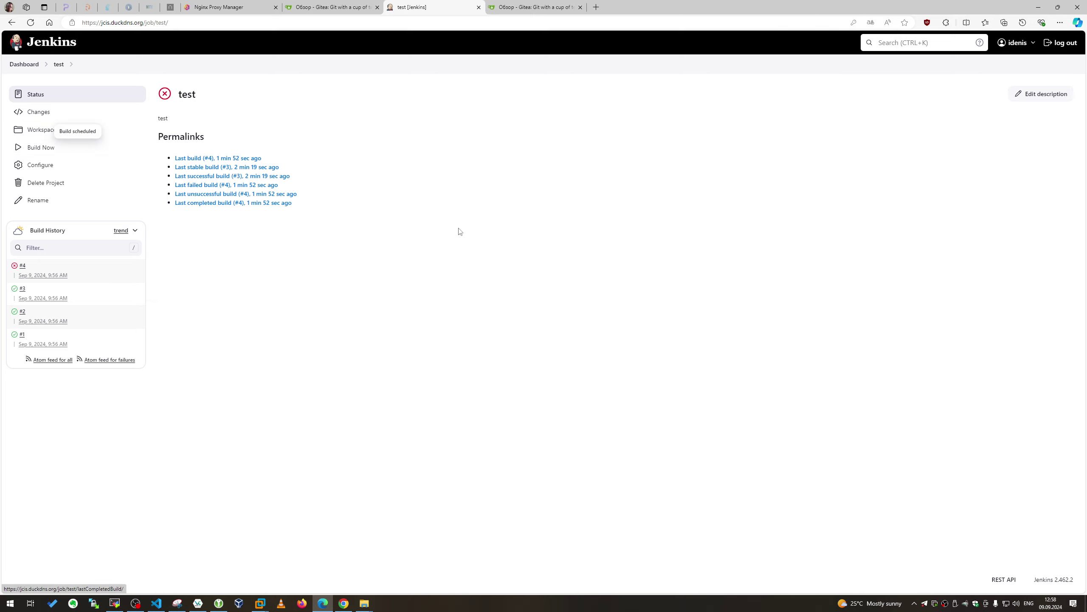
pyautogui.click(246, 5)
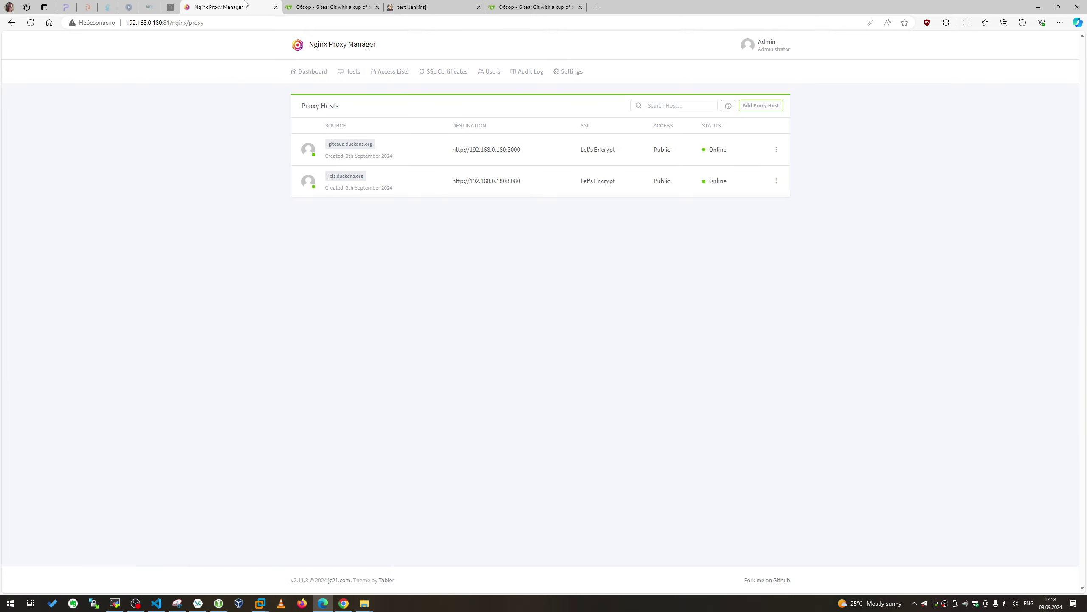
pyautogui.click(351, 144)
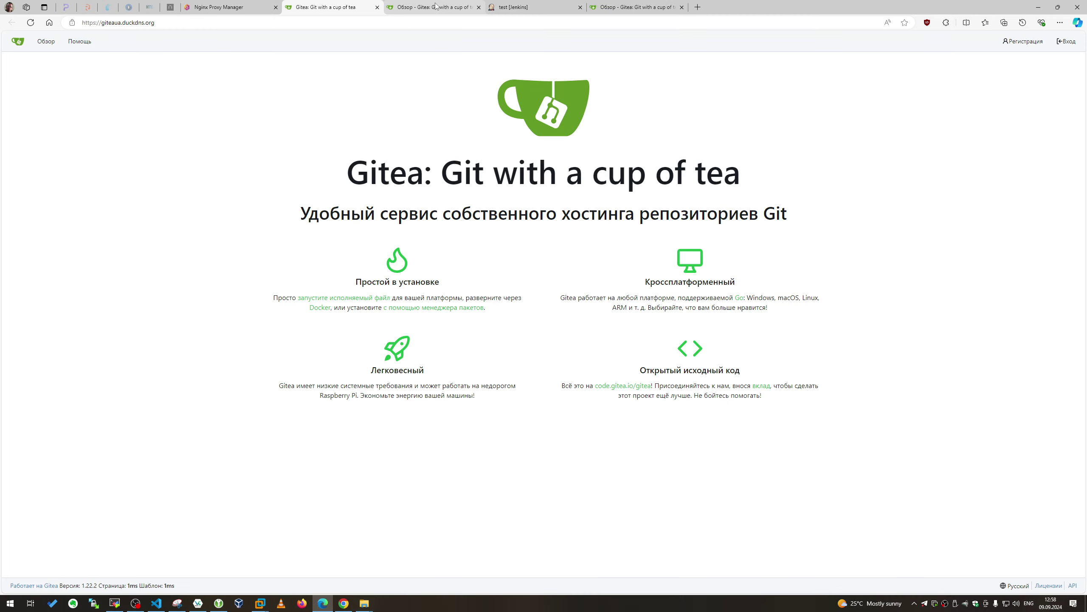
pyautogui.click(473, 8)
pyautogui.click(478, 8)
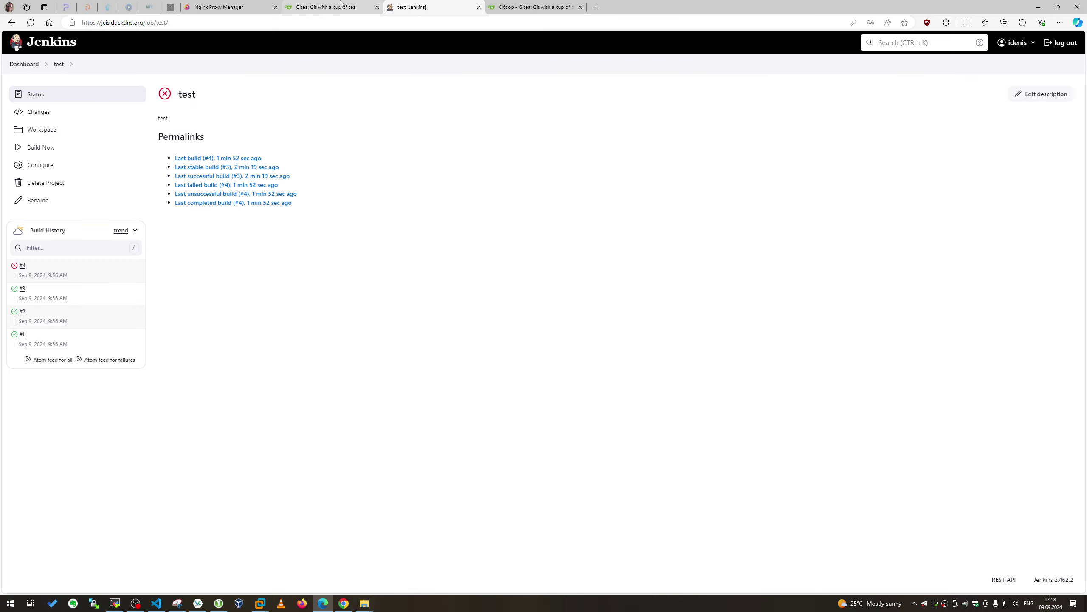
pyautogui.click(346, 6)
# Sign in to Gitea with the saved account and show the Explore Users list
pyautogui.click(1066, 42)
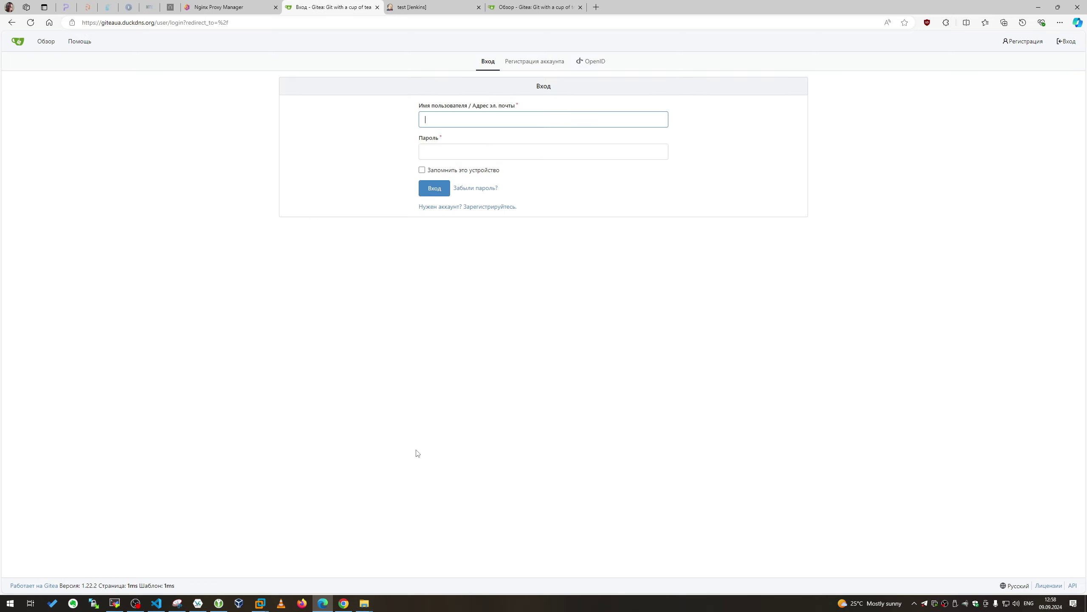
pyautogui.click(157, 604)
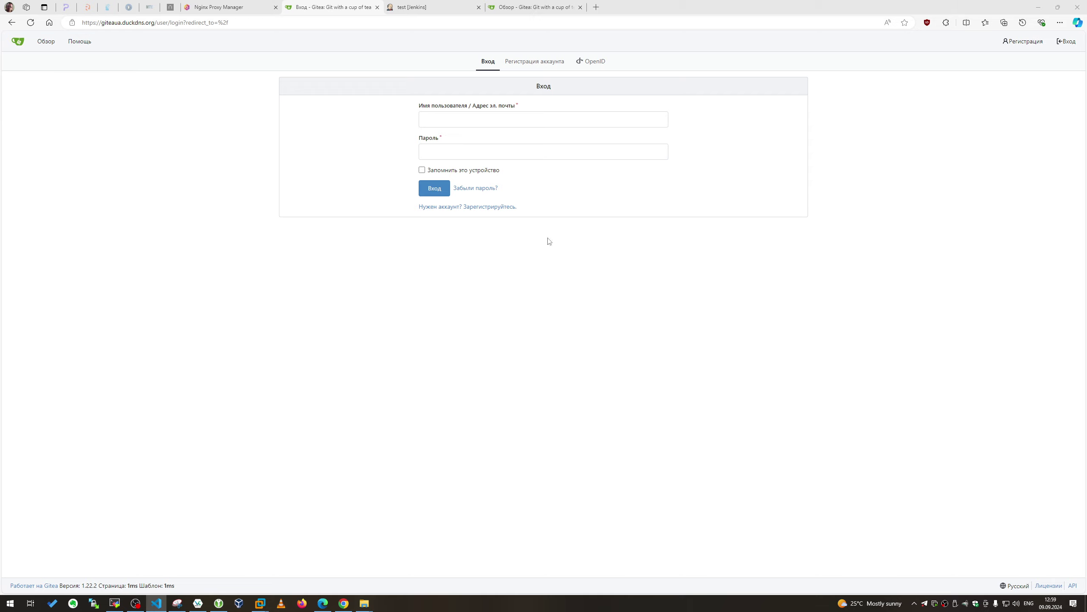
pyautogui.click(509, 120)
pyautogui.click(454, 151)
pyautogui.write('********')
pyautogui.press('Return')
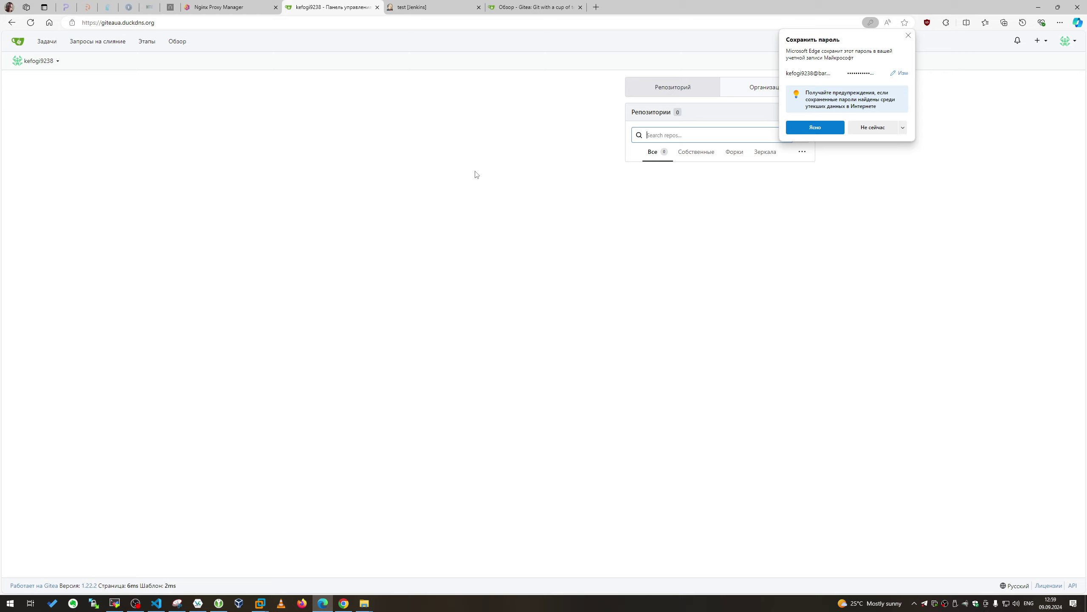
pyautogui.click(869, 128)
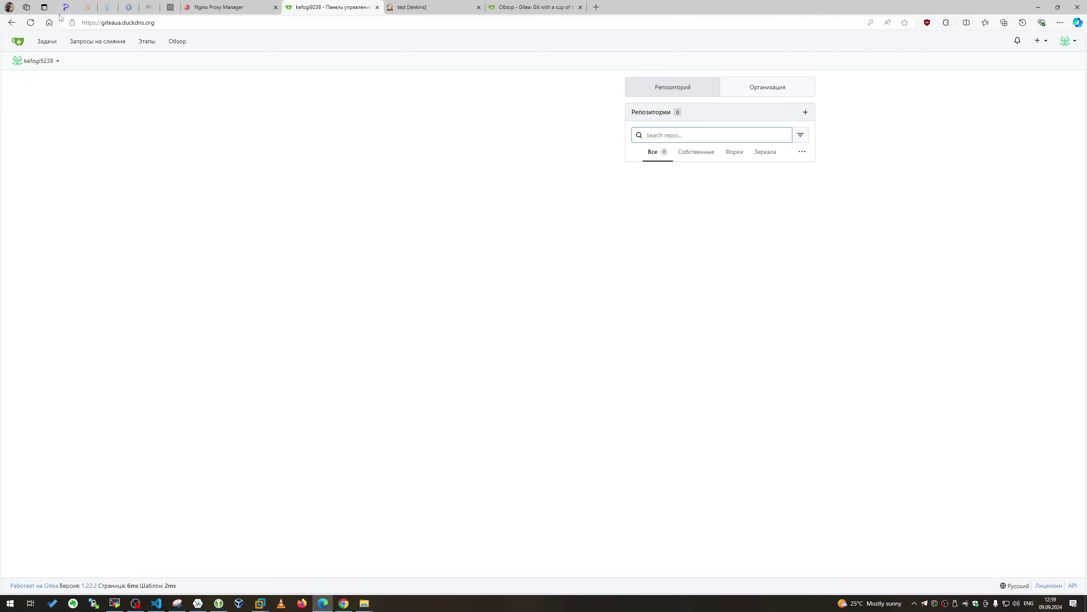
pyautogui.click(177, 41)
pyautogui.click(541, 67)
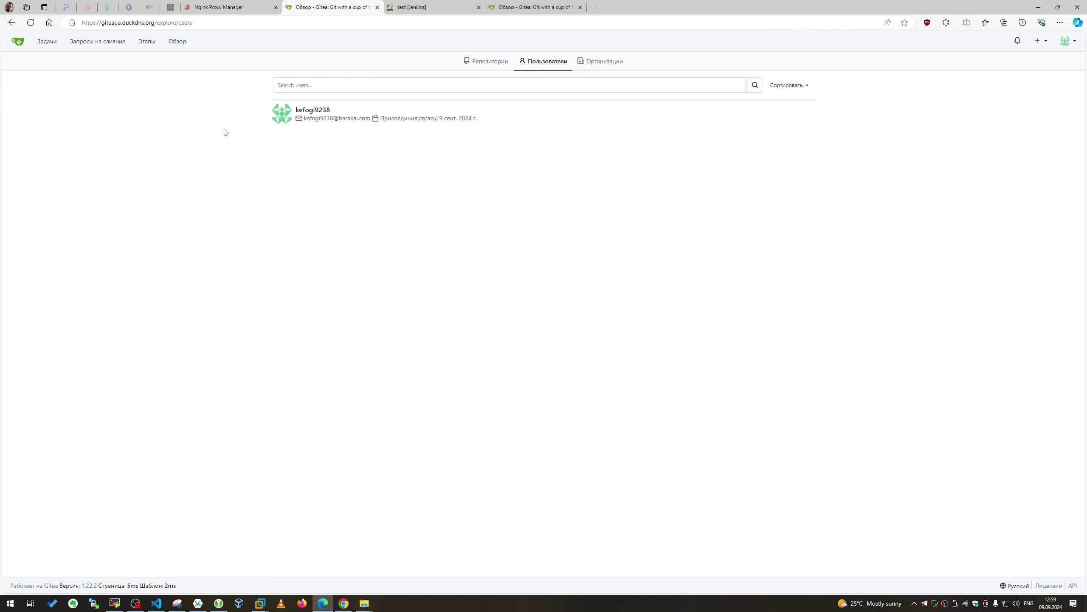
# Return to the new proxy host form forwarding to 192.168.0.143 port 3000
pyautogui.click(229, 7)
# Turn on Cache Assets, Block Common Exploits and Websockets Support for the new host
pyautogui.click(534, 152)
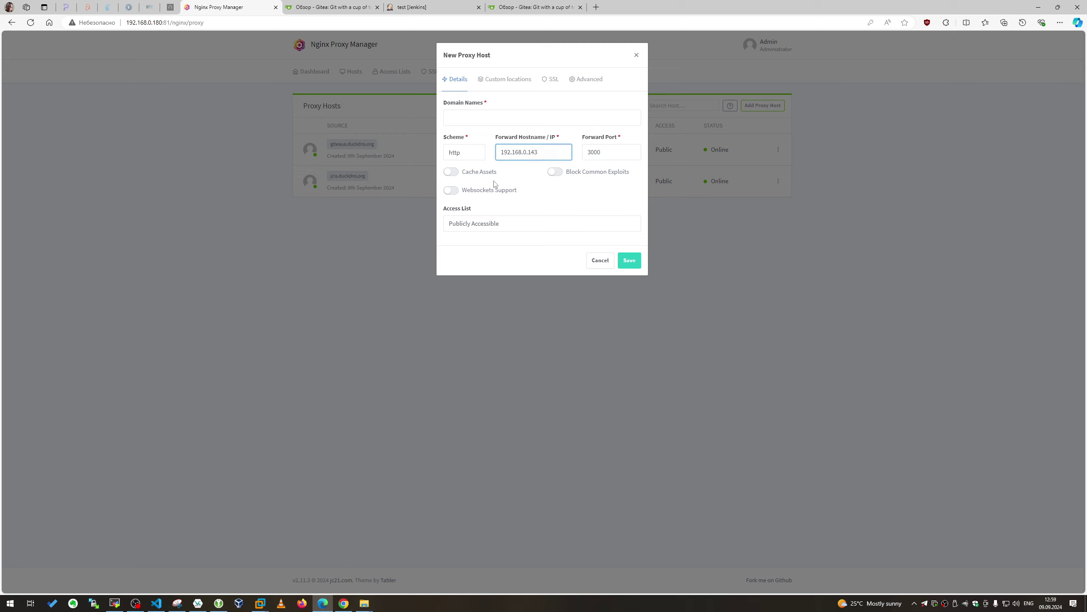
pyautogui.click(480, 171)
pyautogui.click(482, 190)
pyautogui.click(569, 172)
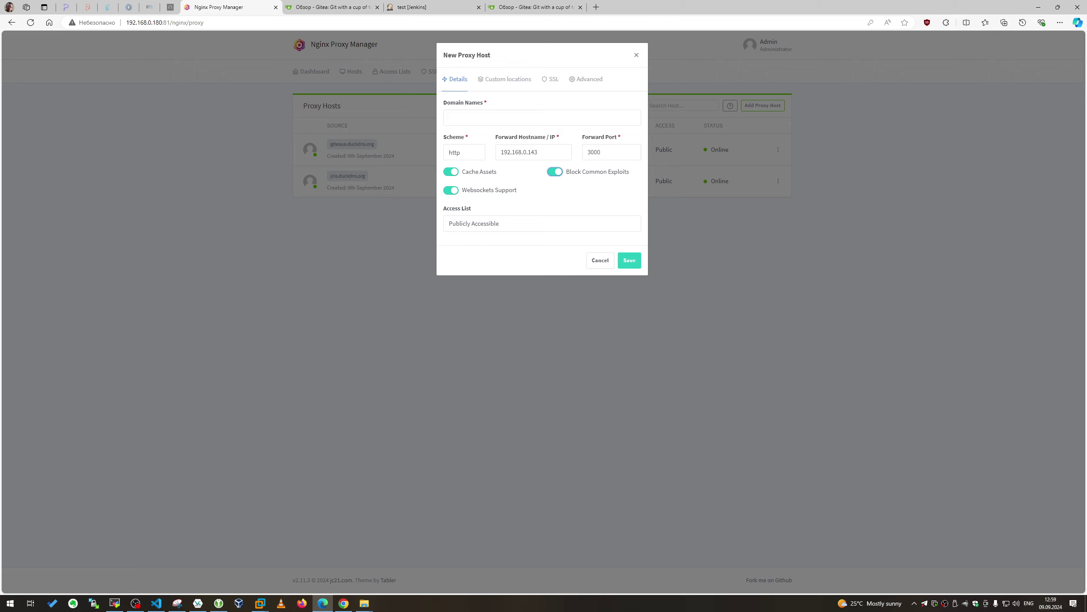
# Add uagittea.duckdns.org as the new host's domain name
pyautogui.click(135, 603)
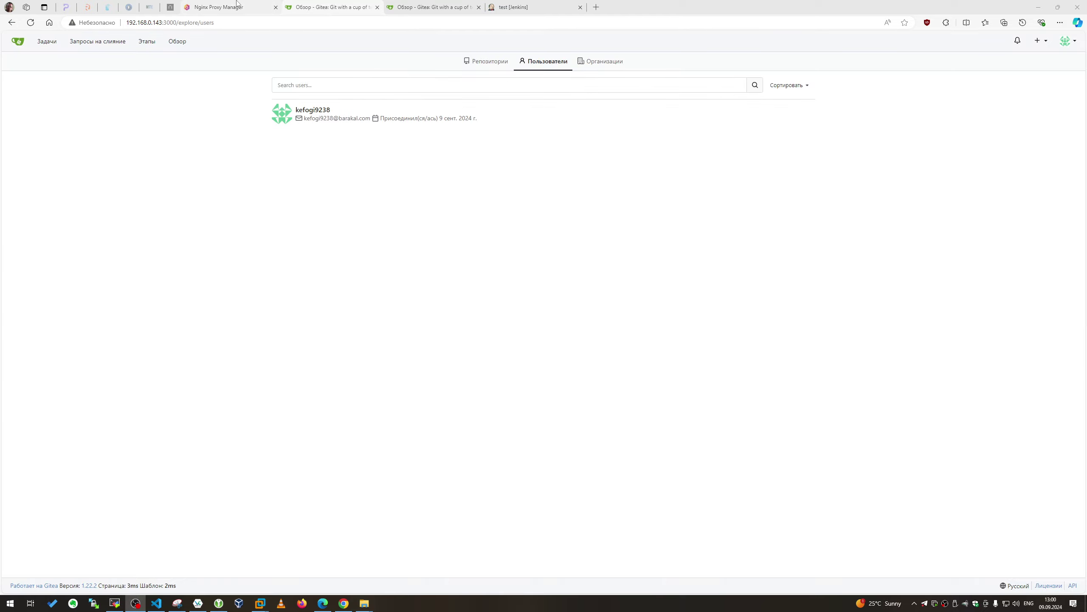
pyautogui.click(236, 6)
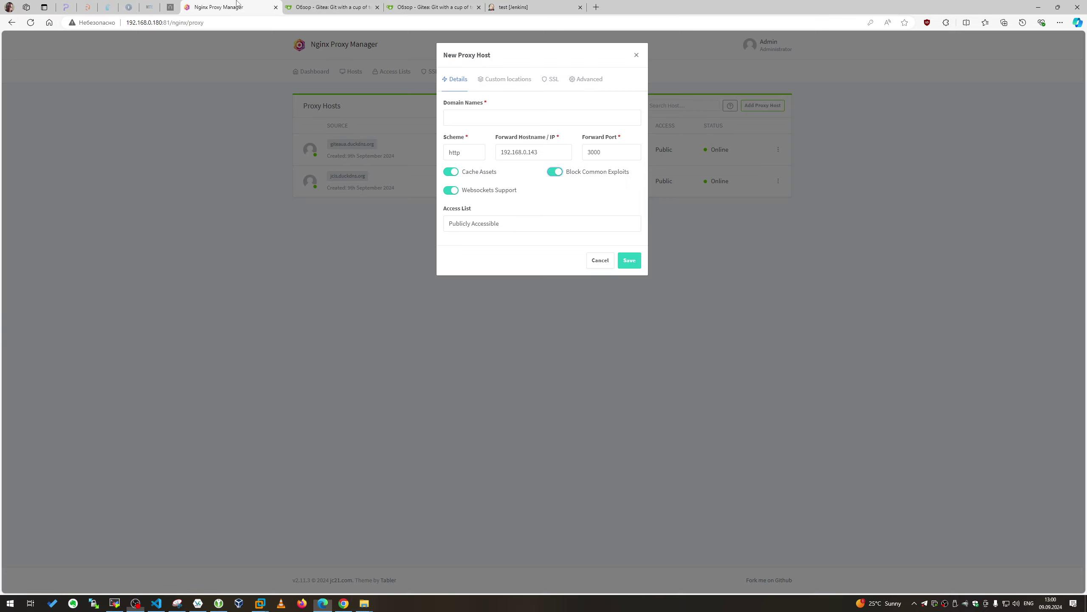
pyautogui.click(543, 120)
pyautogui.write('uagittea.duckdns.org')
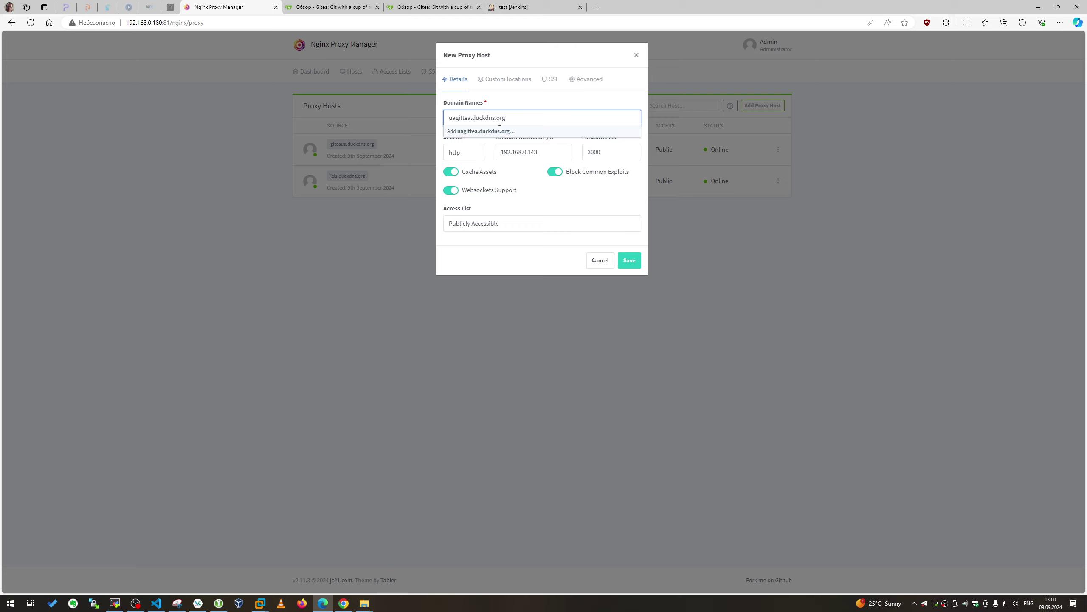
pyautogui.hotkey('ctrl', 'a')
pyautogui.click(493, 131)
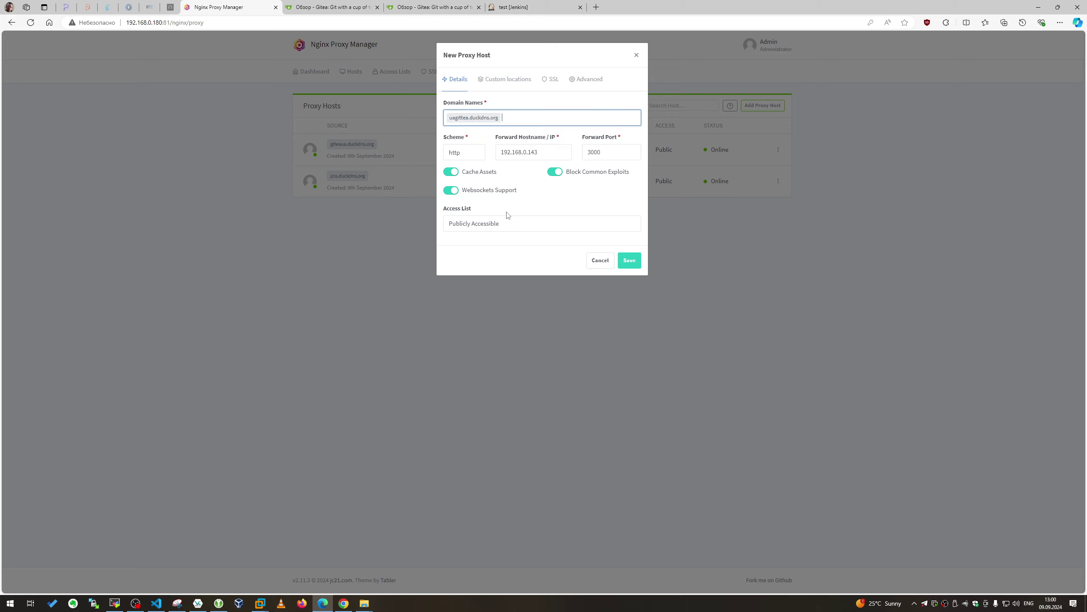
# Request a new Let's Encrypt certificate with HTTP/2 Support, accept the terms, and save the host
pyautogui.click(555, 80)
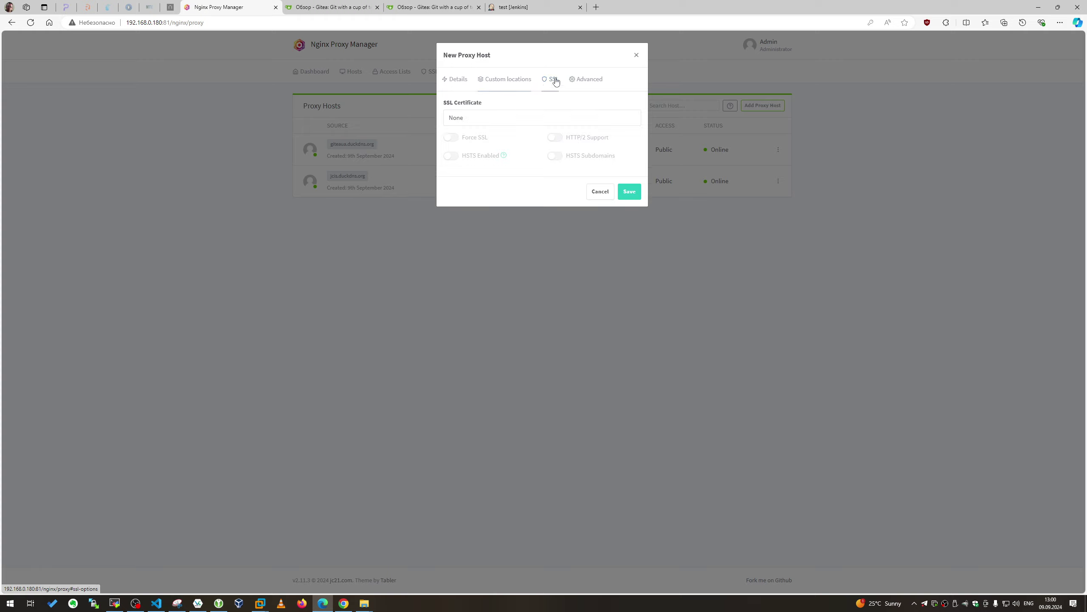
pyautogui.click(584, 80)
pyautogui.click(552, 80)
pyautogui.click(484, 120)
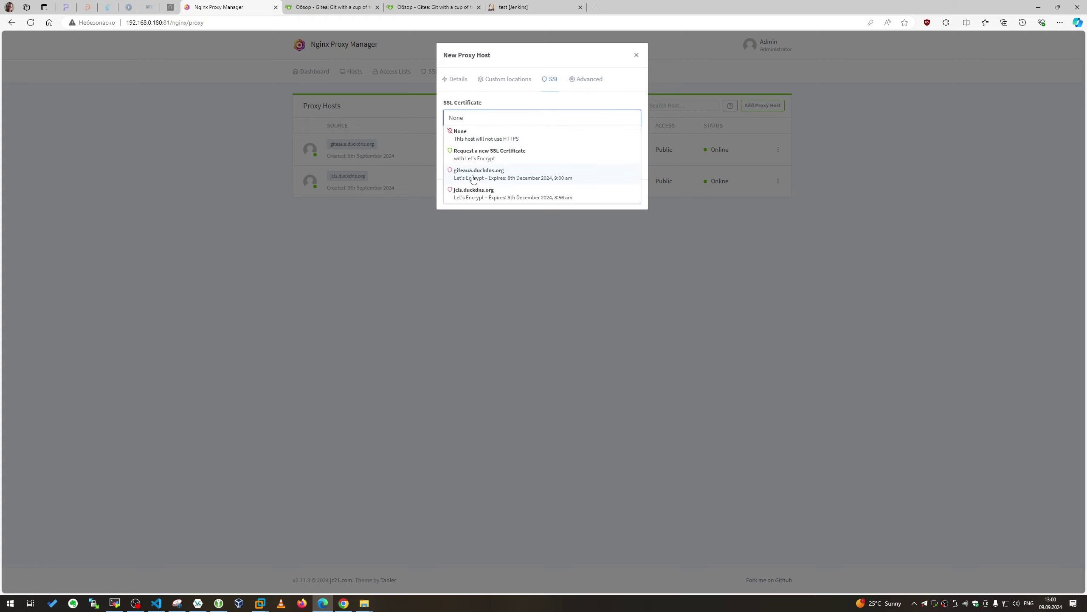
pyautogui.click(488, 155)
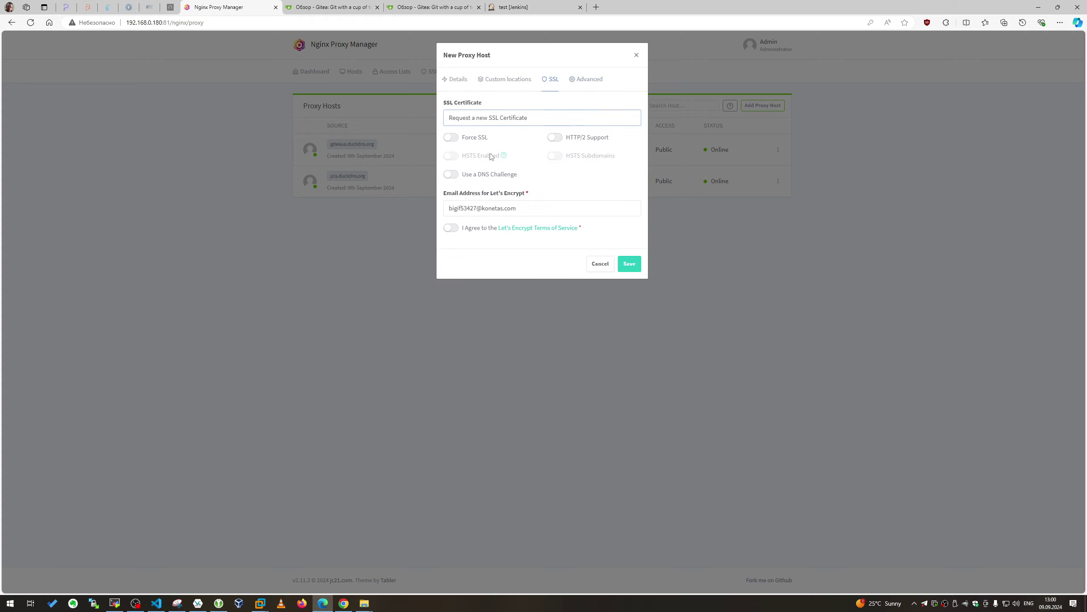
pyautogui.click(572, 138)
pyautogui.click(450, 228)
pyautogui.click(630, 265)
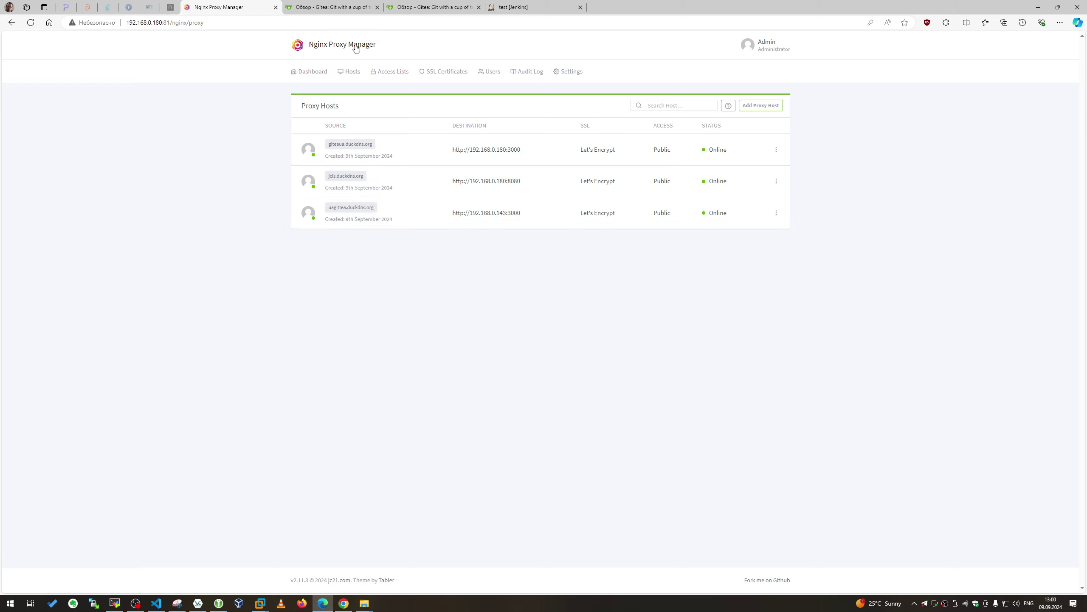
# Close the local-address Gitea tab and load the Jenkins dashboard
pyautogui.click(347, 7)
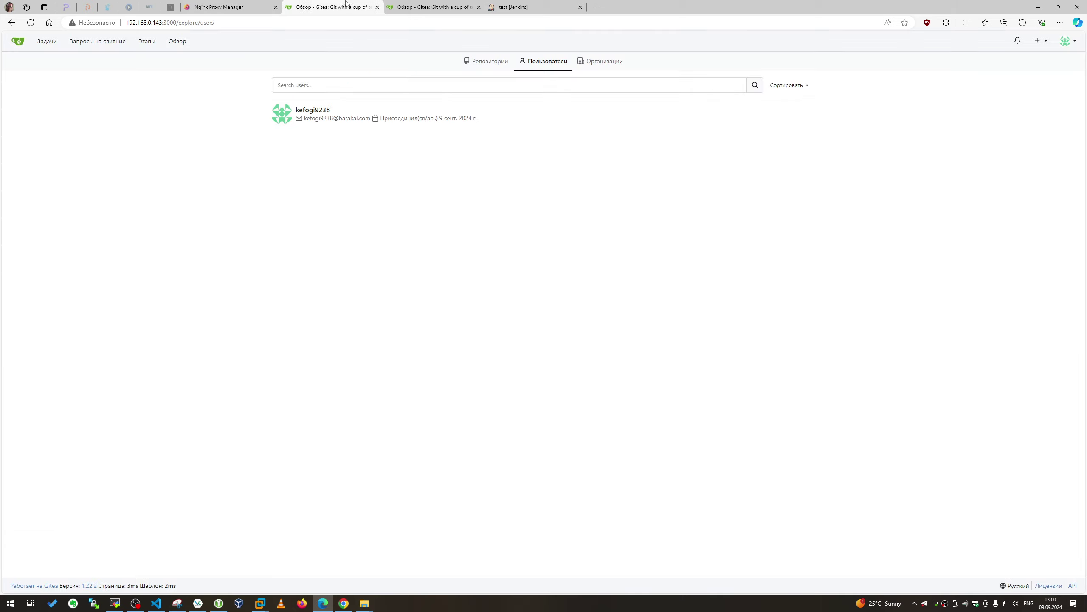
pyautogui.click(377, 7)
pyautogui.click(400, 5)
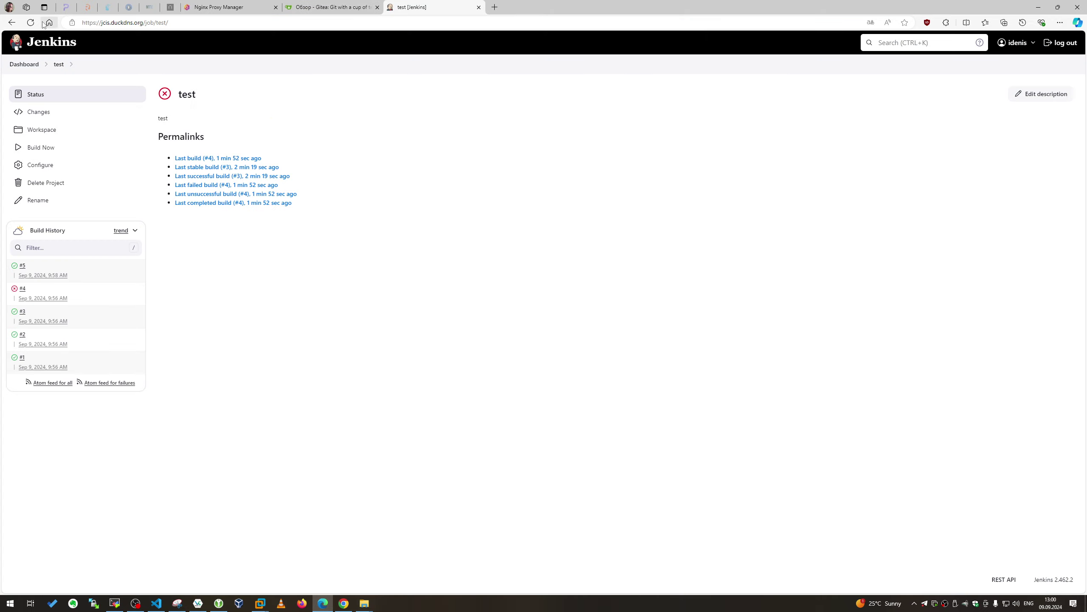
pyautogui.click(36, 45)
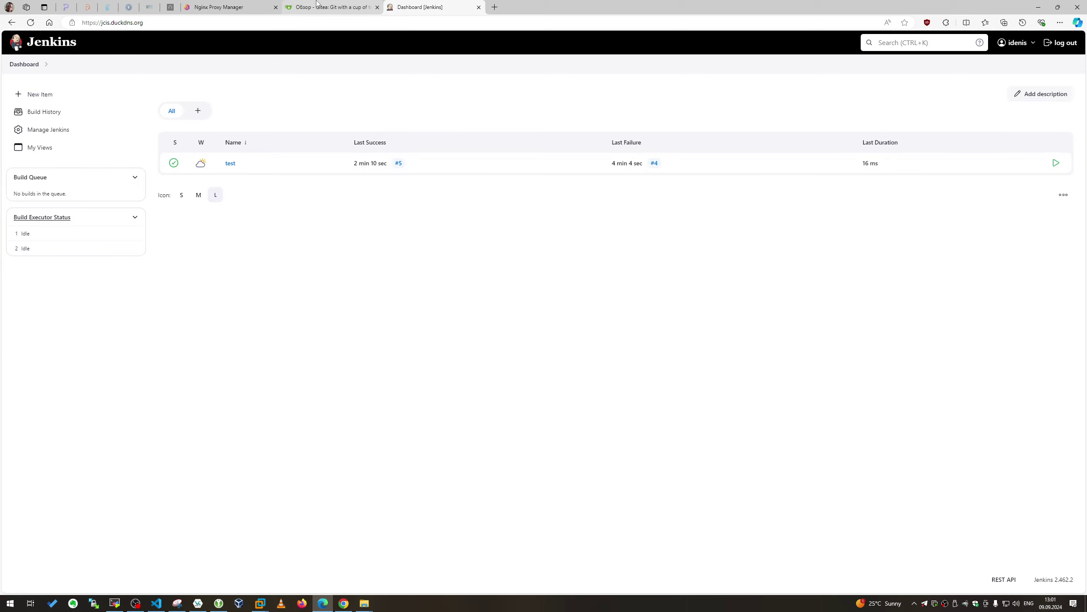
# Show Gitea's Explore Users list, then return to the proxy host list
pyautogui.click(317, 5)
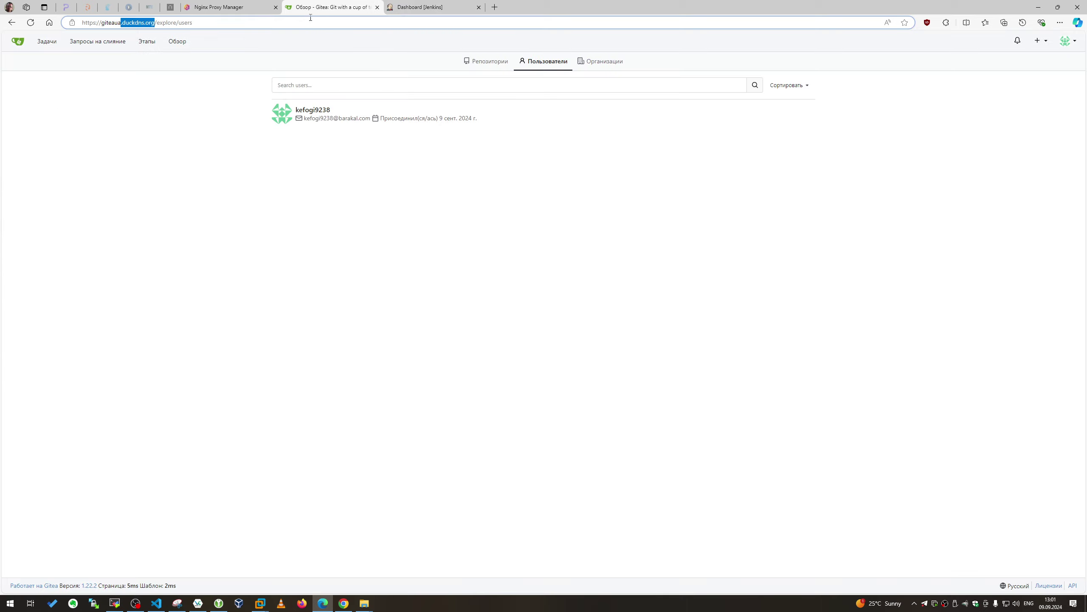
pyautogui.click(175, 42)
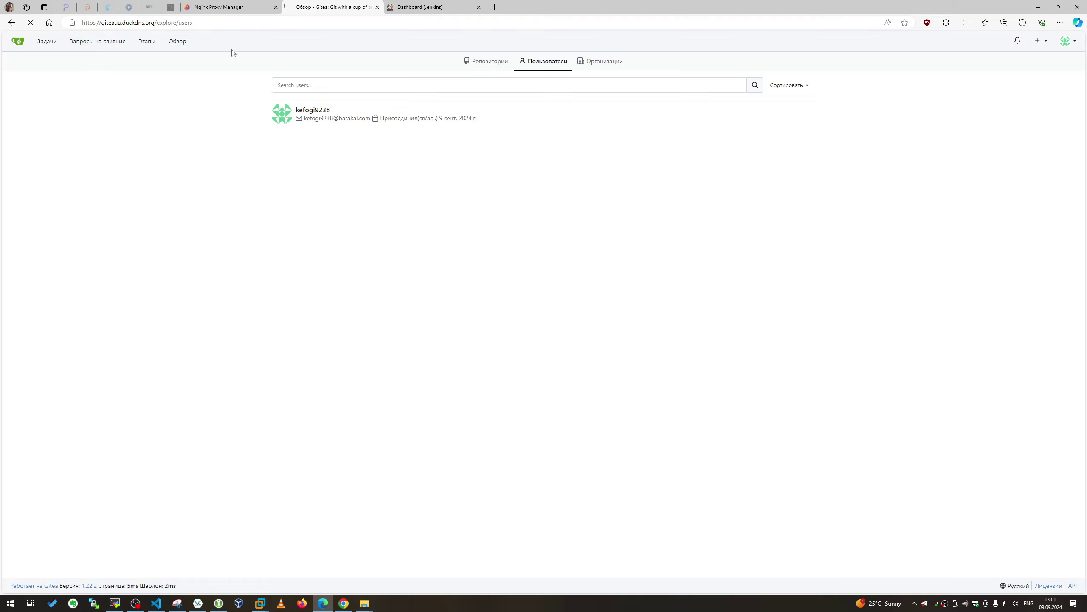
pyautogui.click(566, 61)
pyautogui.click(216, 7)
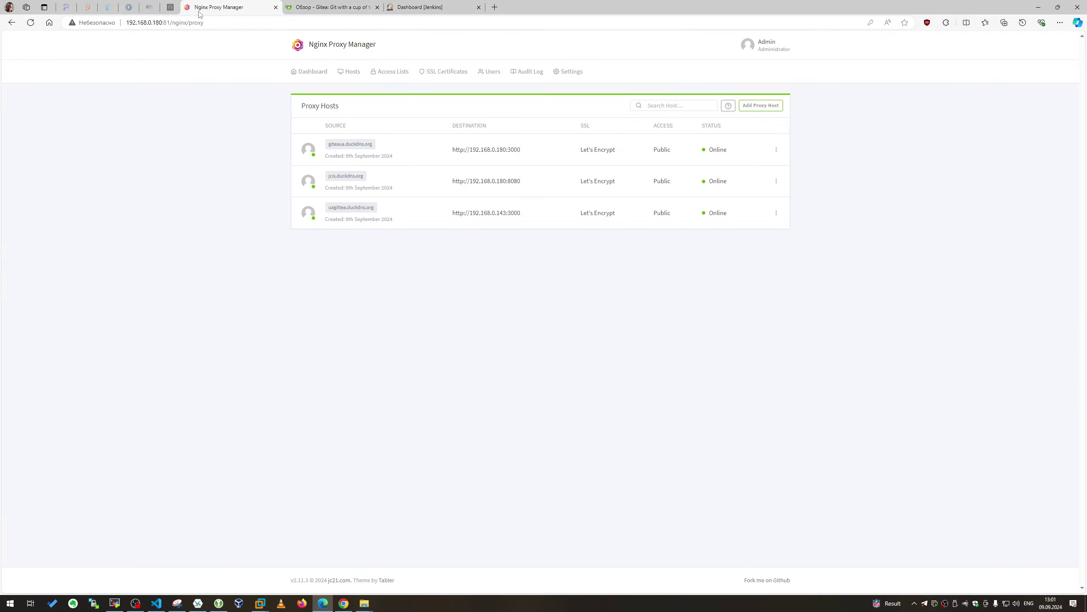
# Open uagittea.duckdns.org and sign in with the pasted account e-mail and password
pyautogui.click(344, 208)
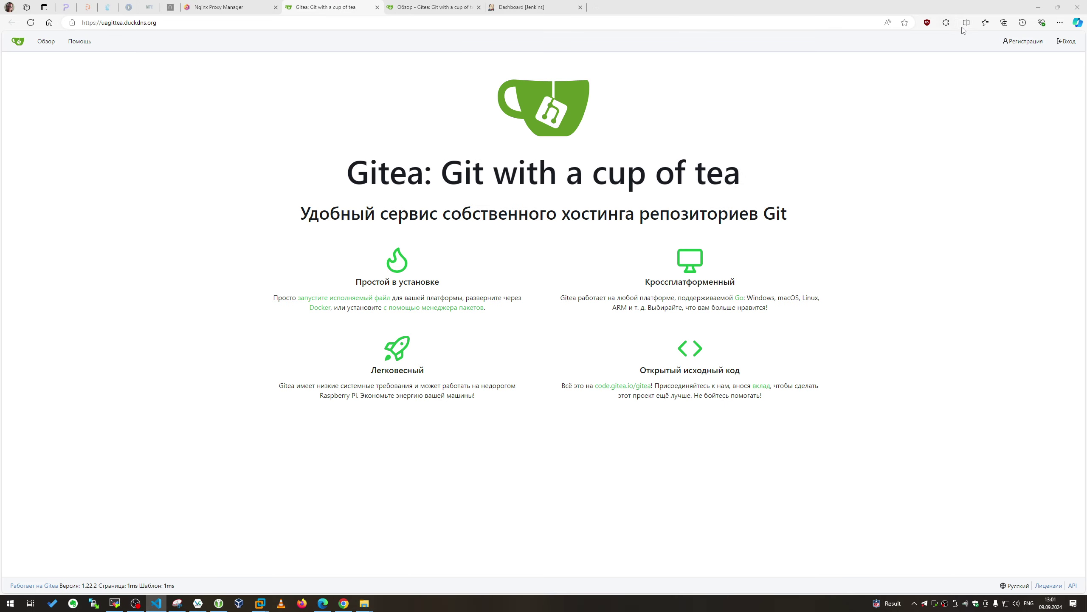
pyautogui.click(1066, 41)
pyautogui.click(468, 151)
pyautogui.hotkey('ctrl', 'v')
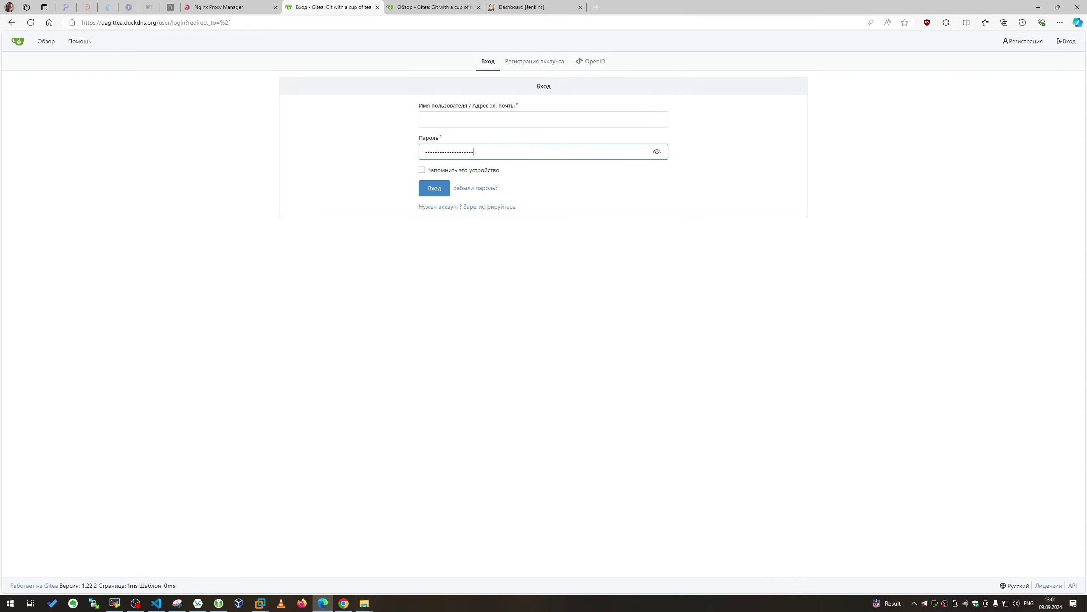
pyautogui.hotkey('alt', 'Tab')
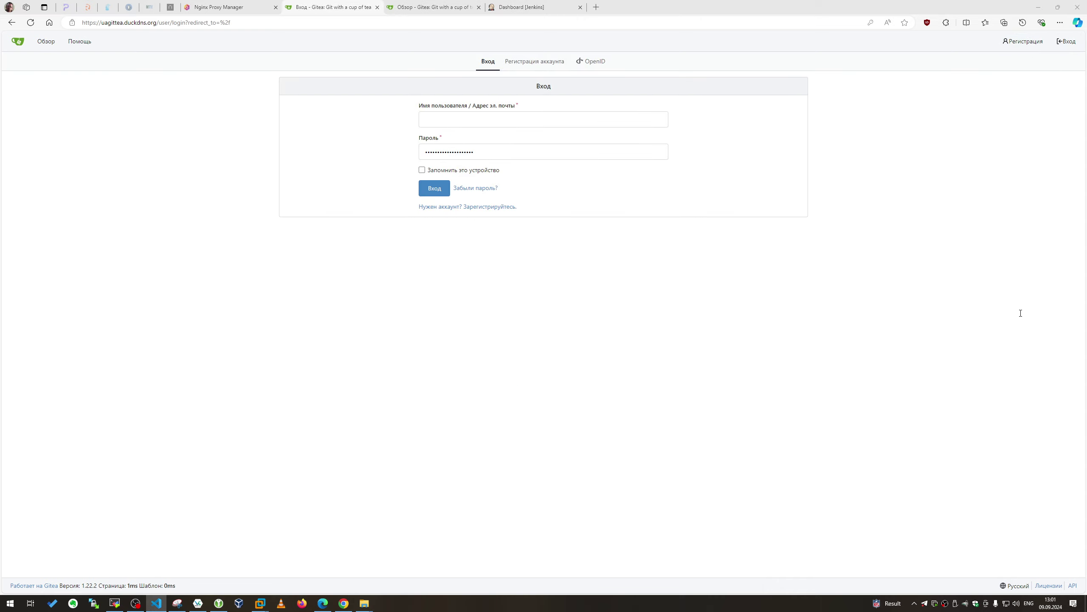
pyautogui.click(530, 147)
pyautogui.hotkey('ctrl', 'v')
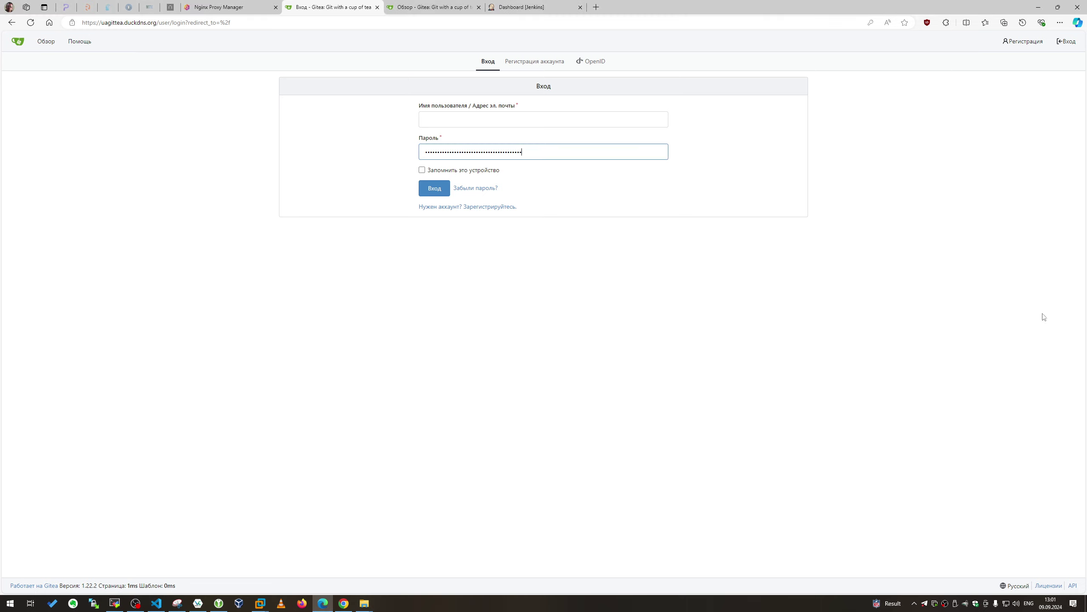
pyautogui.hotkey('alt', 'Tab')
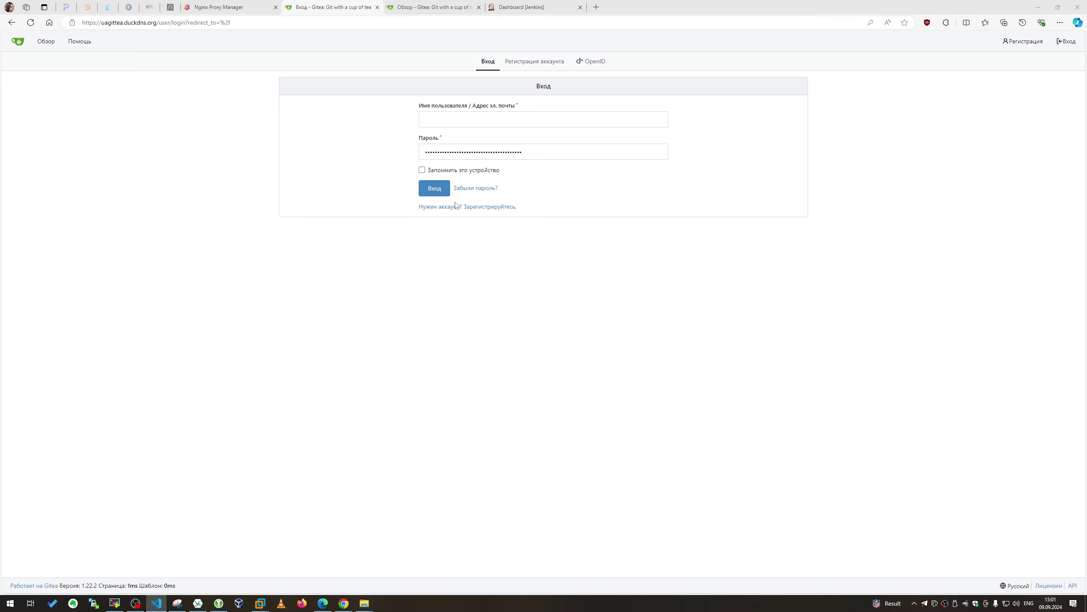
pyautogui.click(484, 121)
pyautogui.hotkey('ctrl', 'v')
pyautogui.click(433, 188)
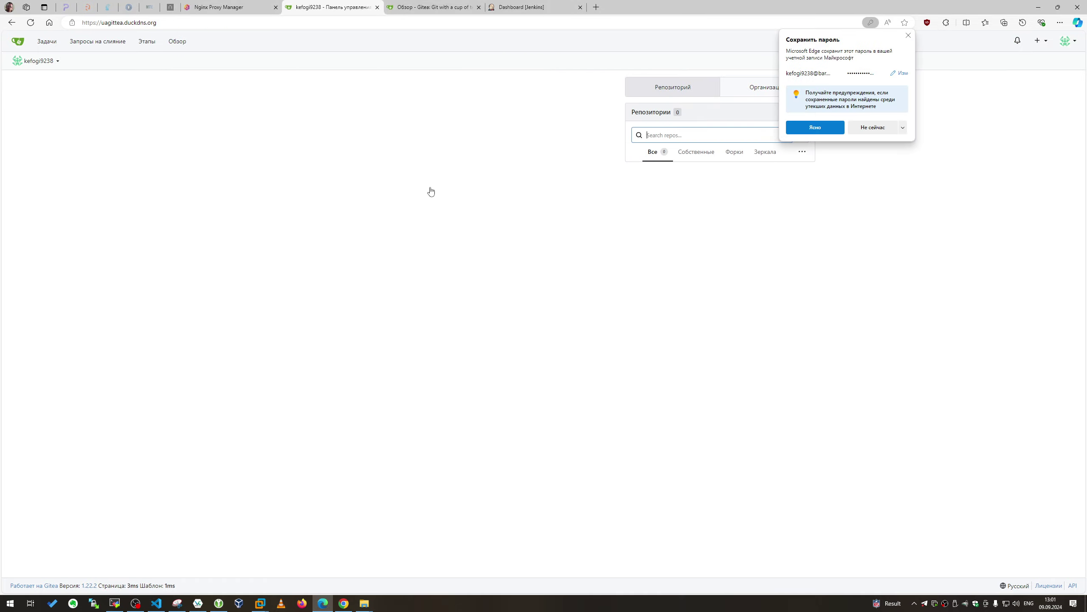
pyautogui.click(873, 127)
# Show the second Gitea's users list, reorder its tab after Jenkins, and return to the proxy host list
pyautogui.click(767, 87)
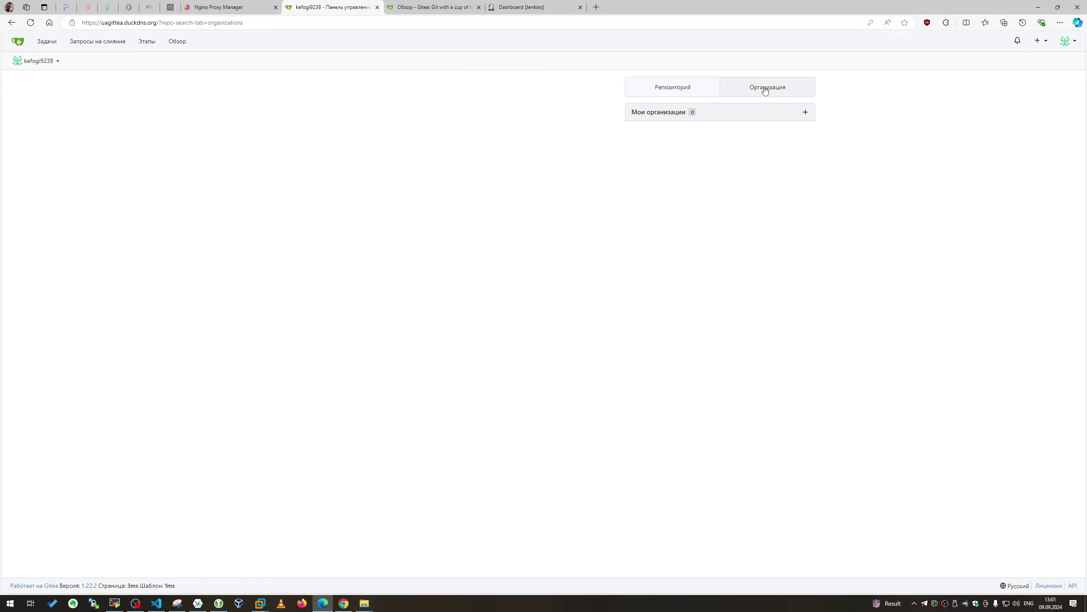
pyautogui.click(176, 41)
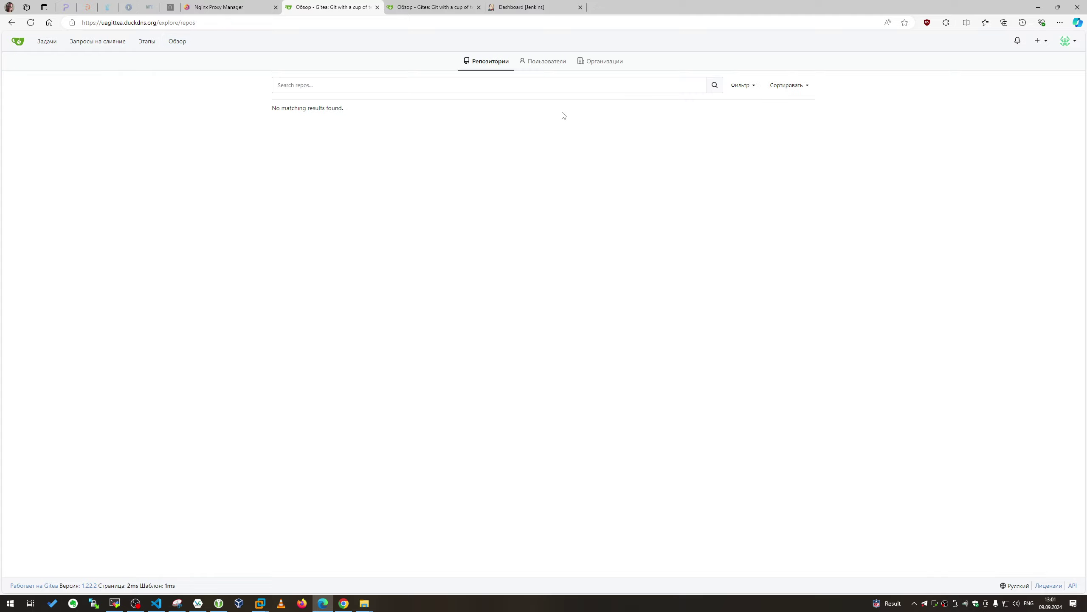
pyautogui.click(556, 65)
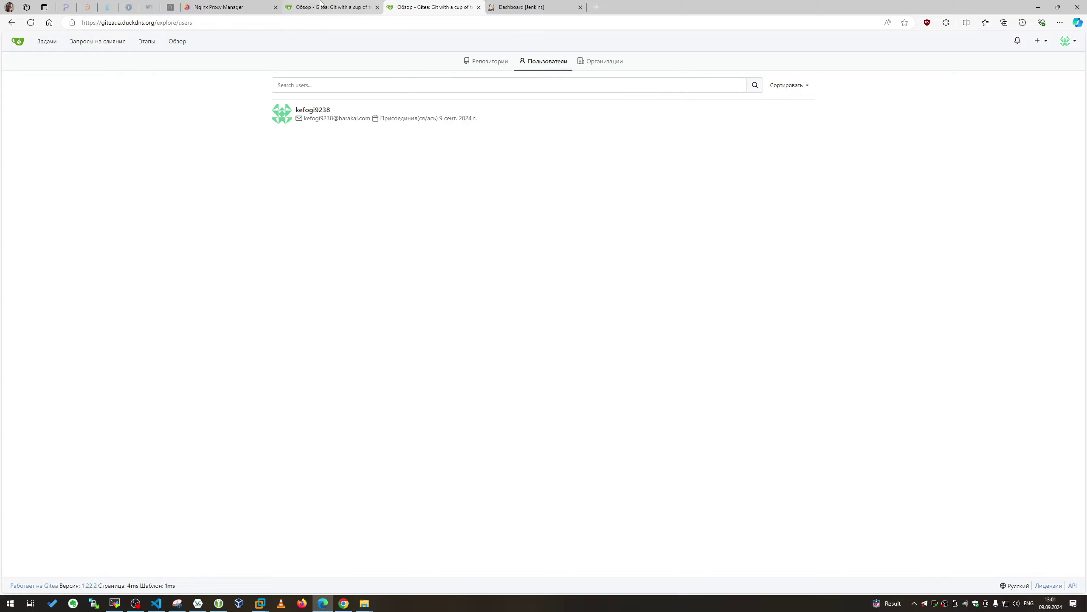
pyautogui.moveTo(474, 3); pyautogui.dragTo(535, 6)
pyautogui.click(428, 7)
pyautogui.click(342, 7)
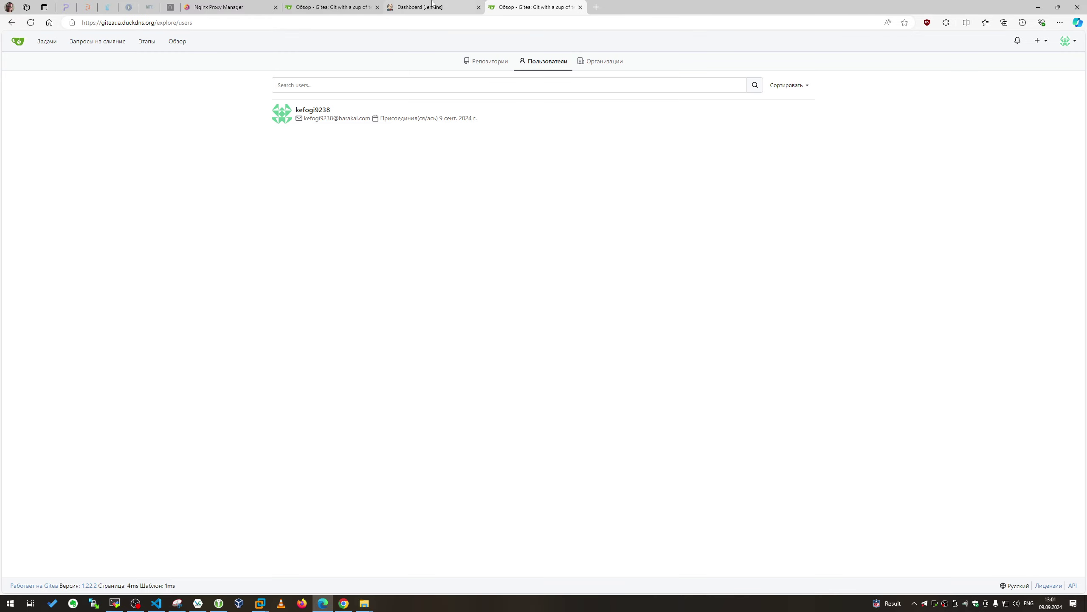
pyautogui.click(240, 7)
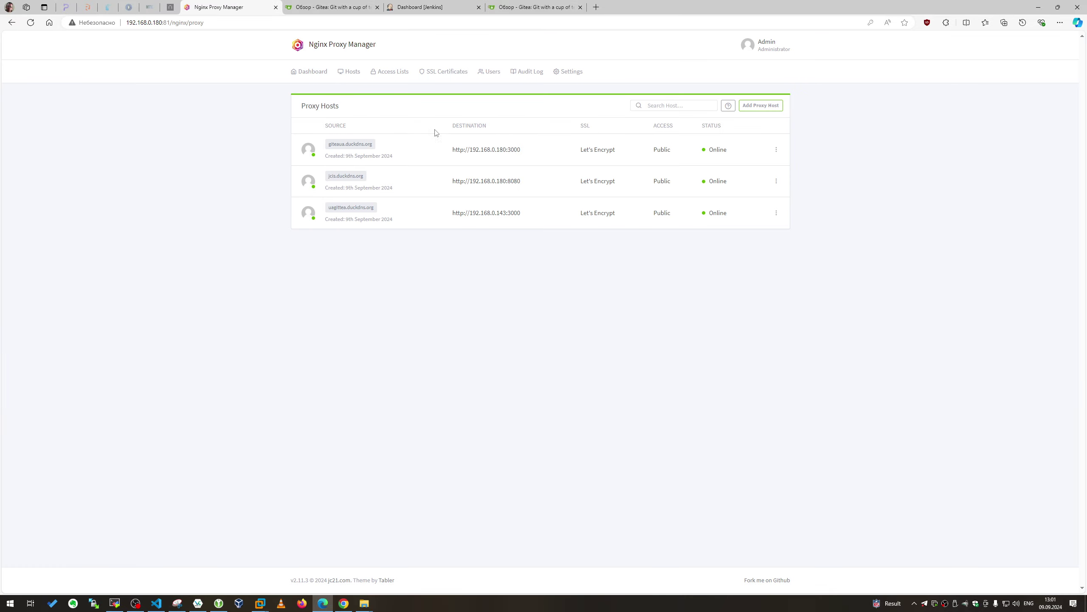
pyautogui.hotkey('alt', 'Tab')
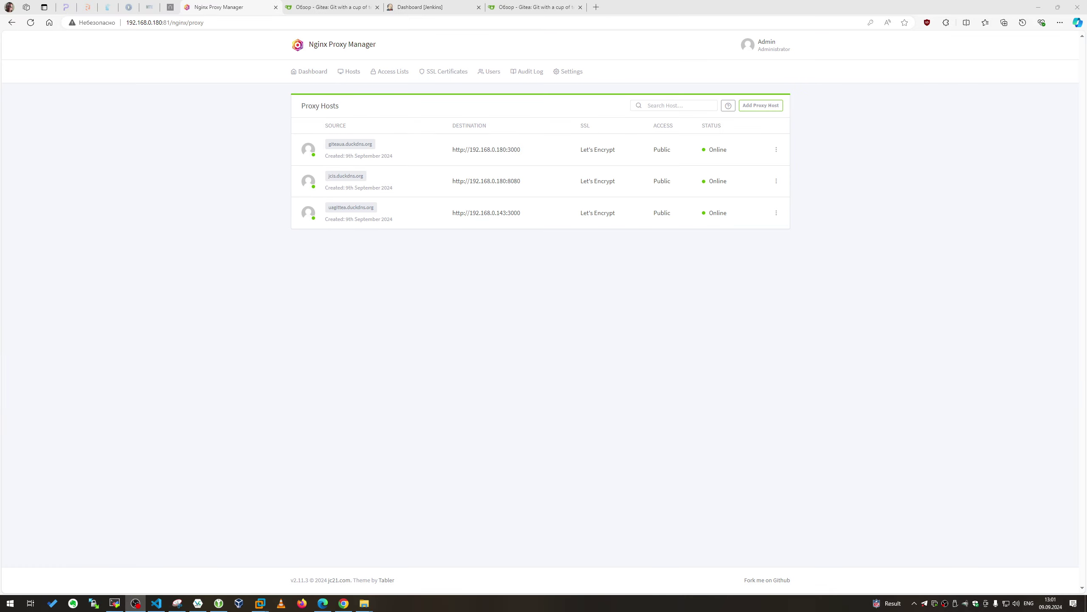